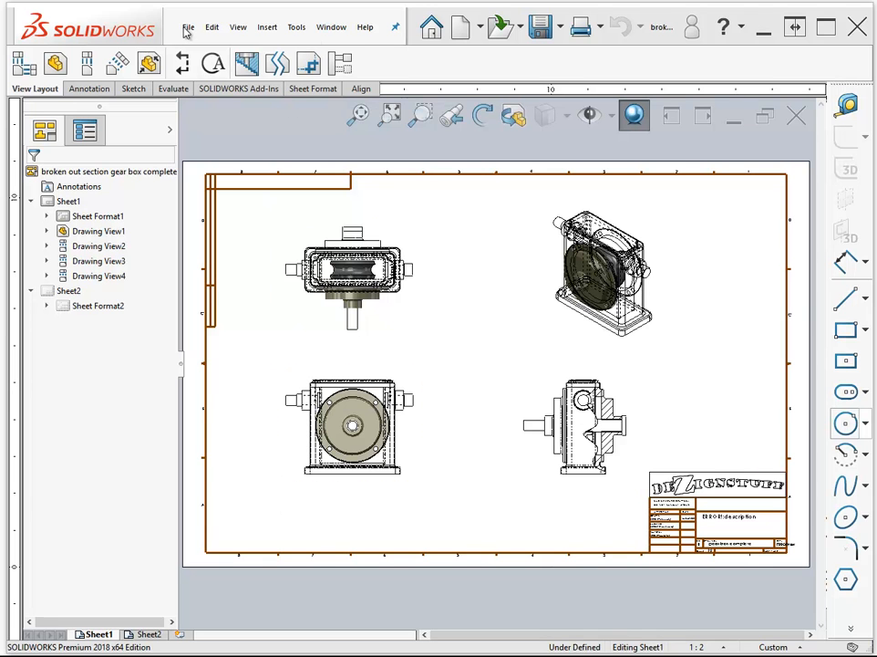
- Create a new drawing from the Mastering 2pg B size template
left_click(463, 28)
mouse_move(393, 119)
left_mouse_down()
mouse_move(400, 296)
mouse_move(403, 265)
left_mouse_up()
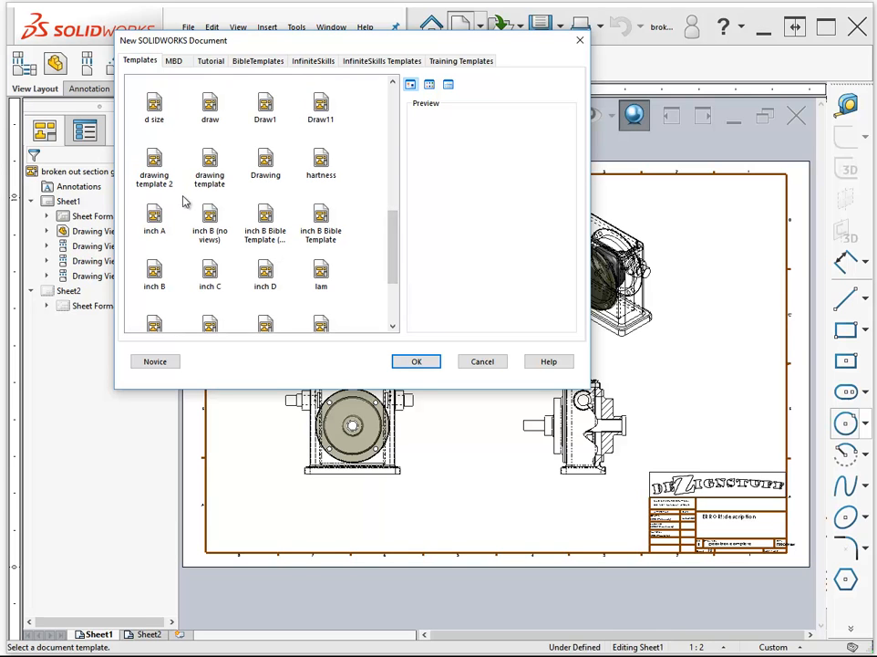
scroll(392, 266, "down", 3)
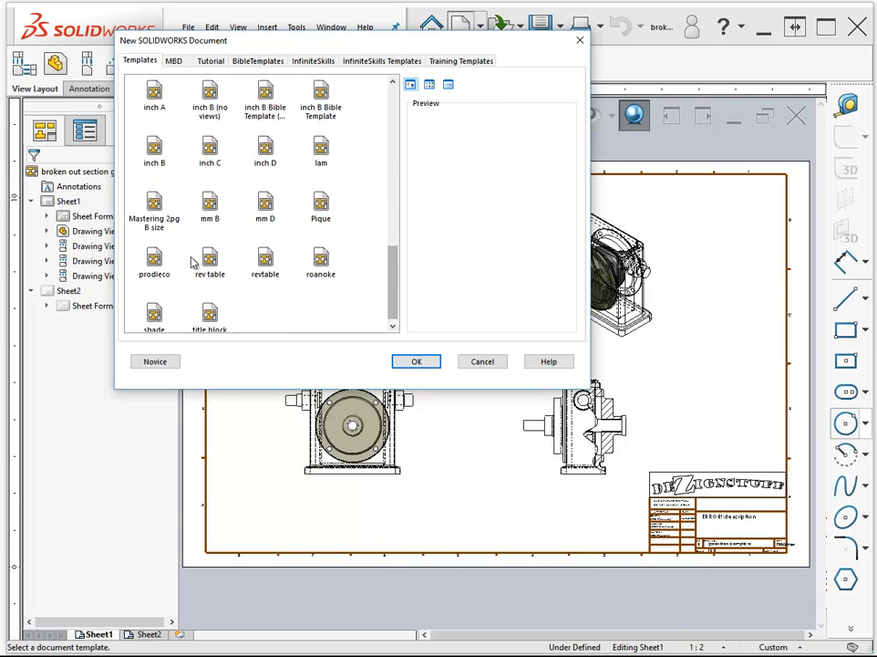
double_click(148, 206)
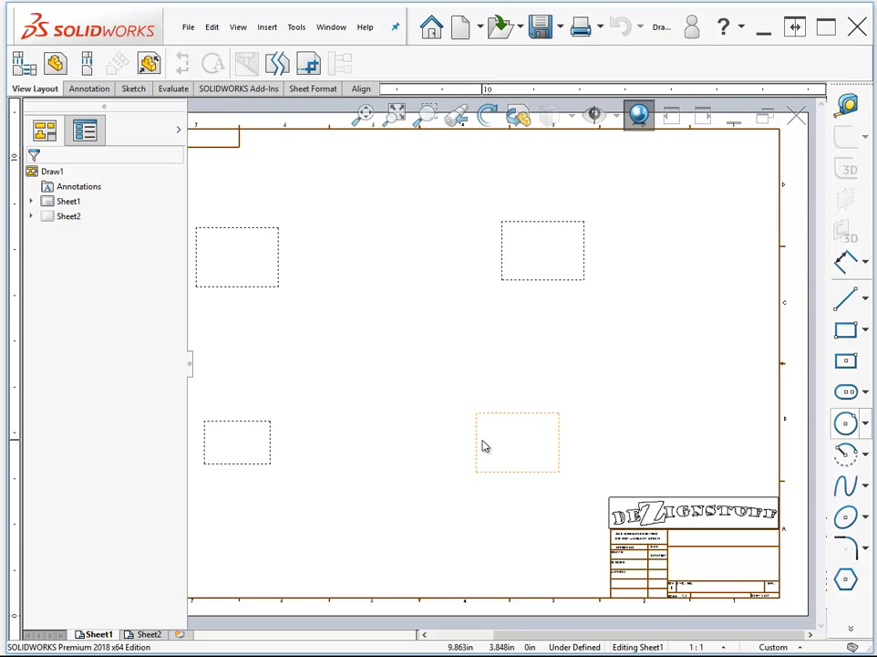
- Fill the predefined views by inserting the Chapter 25 - SF loft flange.SLDPRT model into the lower-left view on Sheet1
left_click(34, 203)
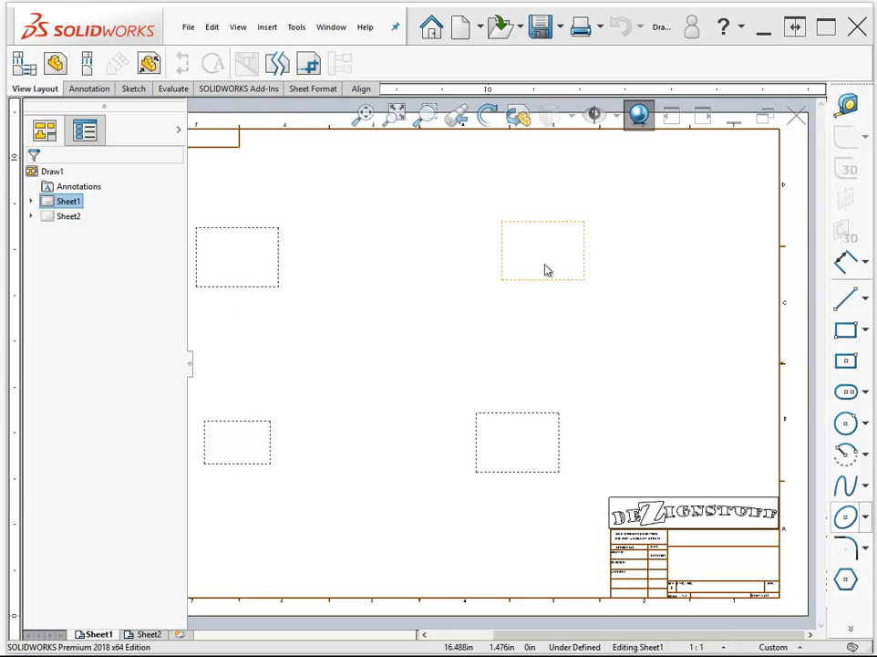
left_click(226, 449)
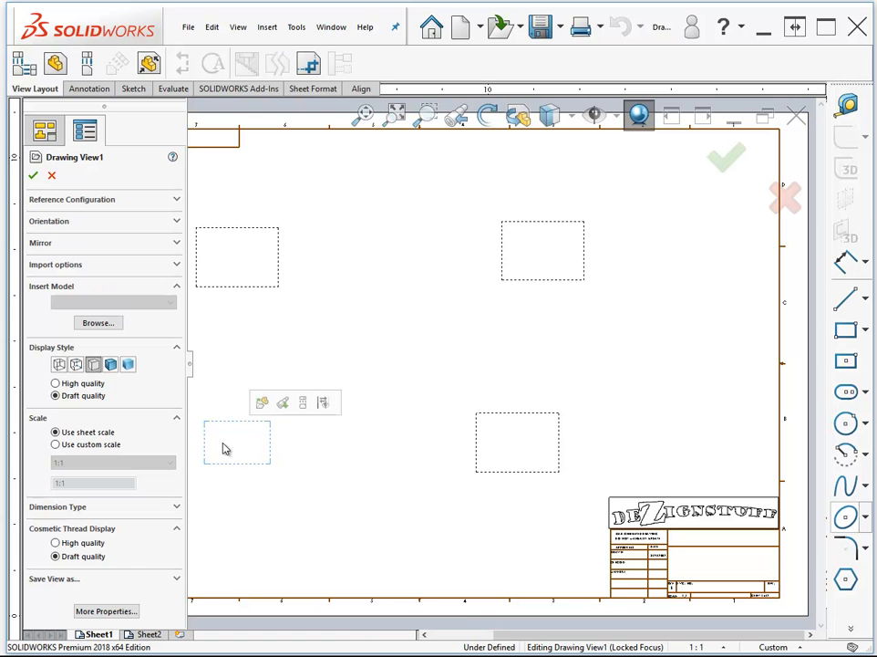
left_click(89, 327)
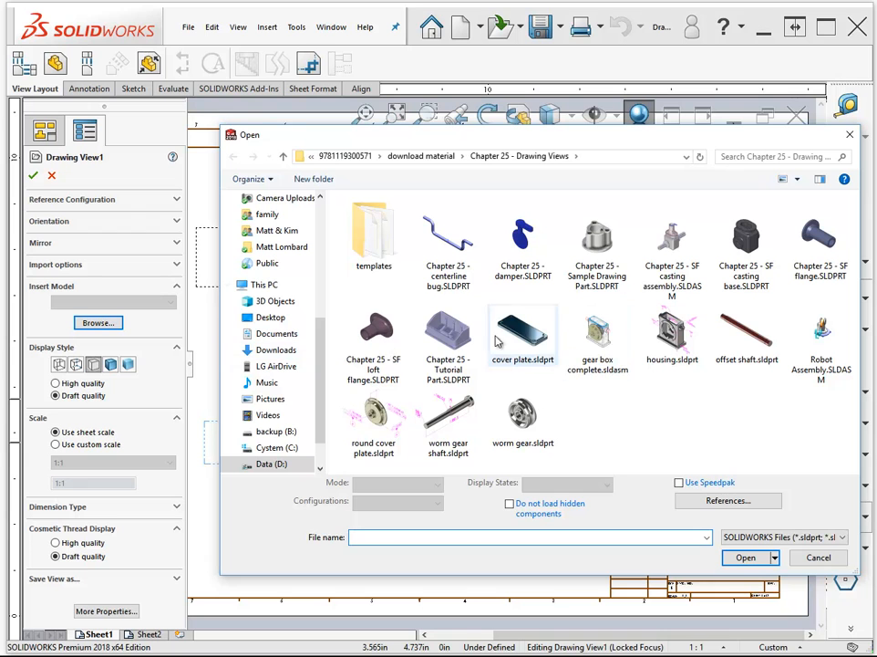
left_click(363, 321)
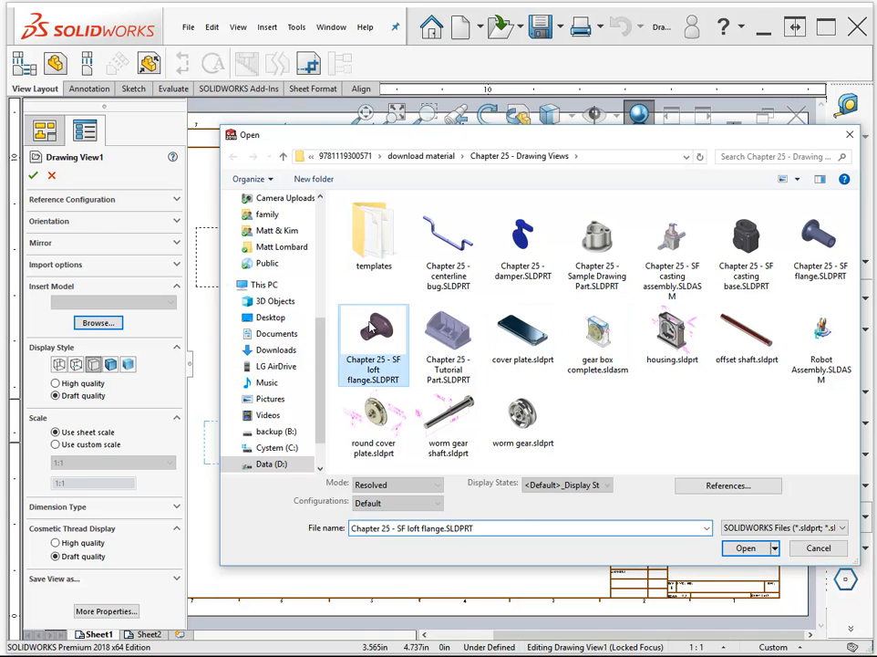
left_click(748, 548)
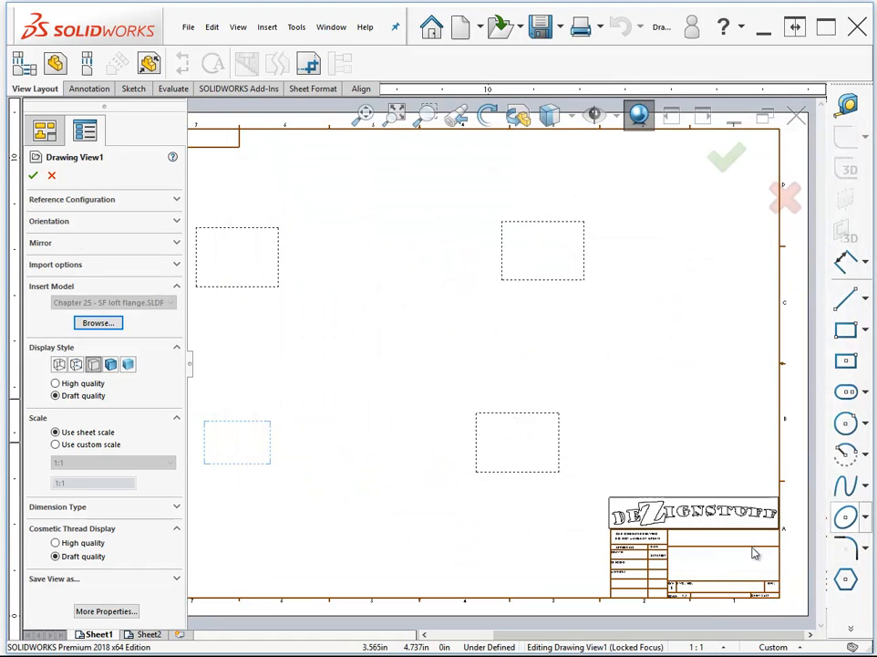
left_click(33, 177)
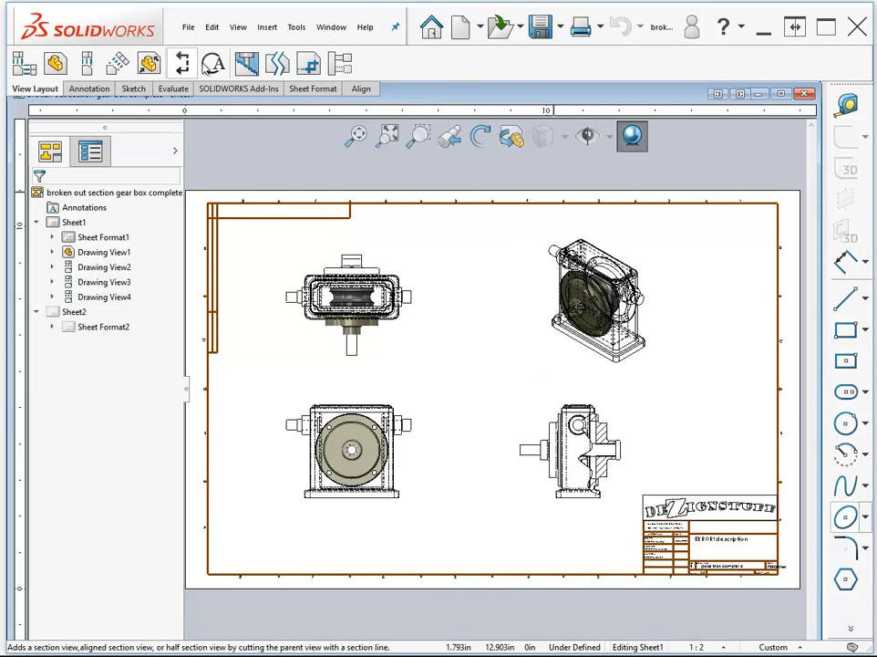
- Create another new drawing from the D-size style template with the SolidWorks title block and delete its four predefined views
left_click(461, 39)
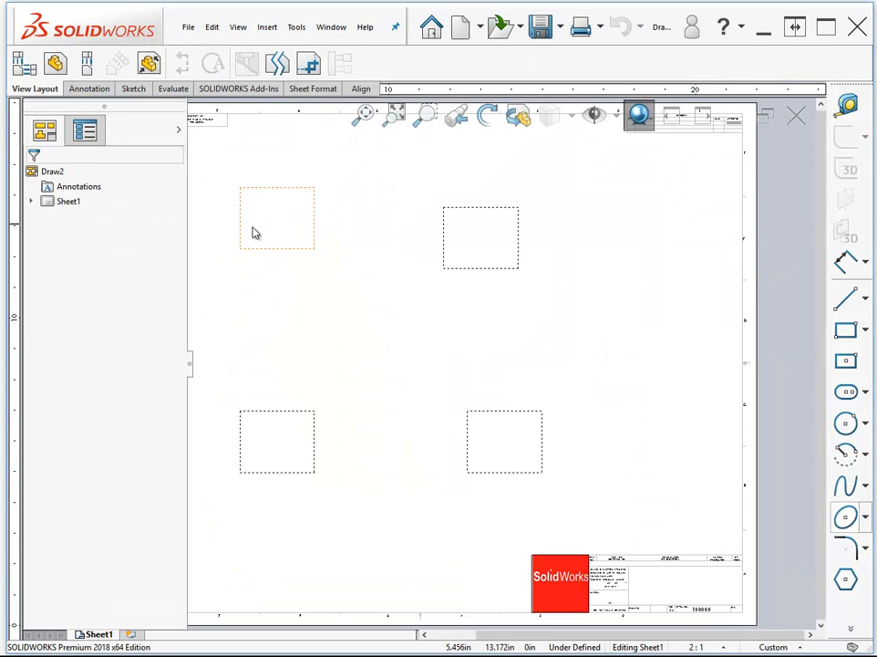
left_click(252, 227)
key("f")
mouse_move(303, 192)
left_mouse_down()
mouse_move(513, 342)
mouse_move(678, 436)
mouse_move(698, 473)
left_mouse_up()
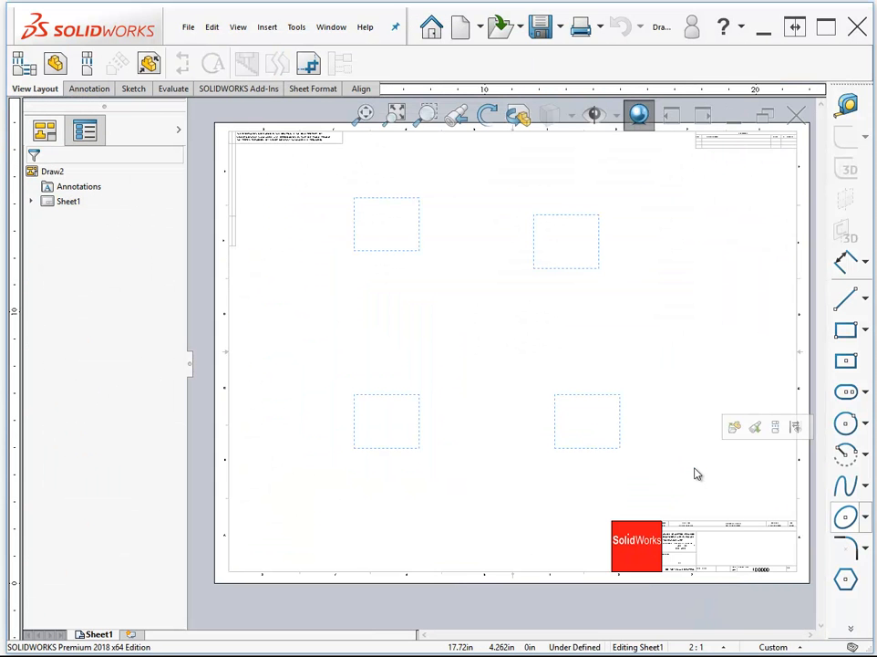
key("Delete")
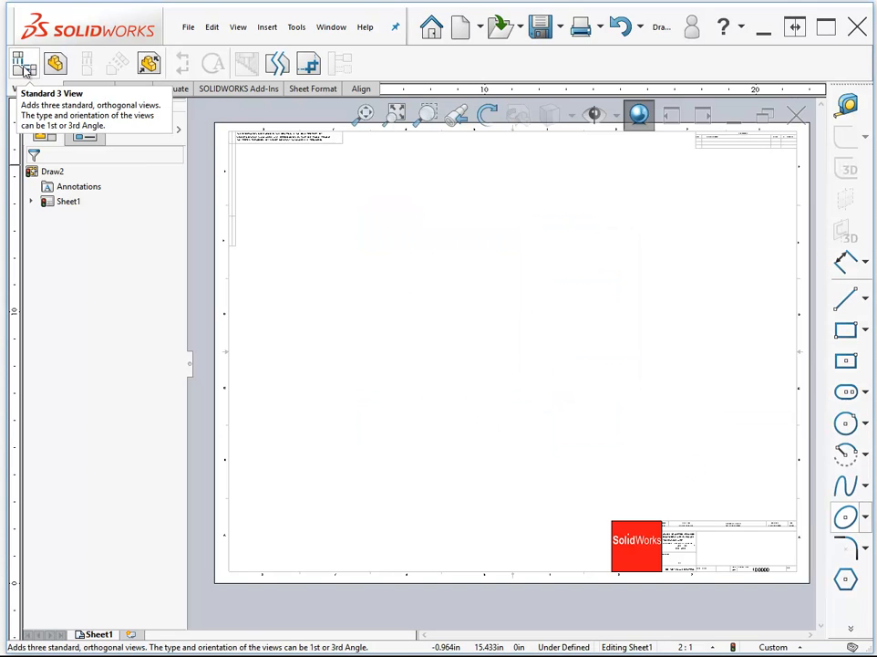
- Insert a Standard 3 View layout of the Chapter 25 - SF loft flange.SLDPRT part on the blank sheet
left_click(23, 64)
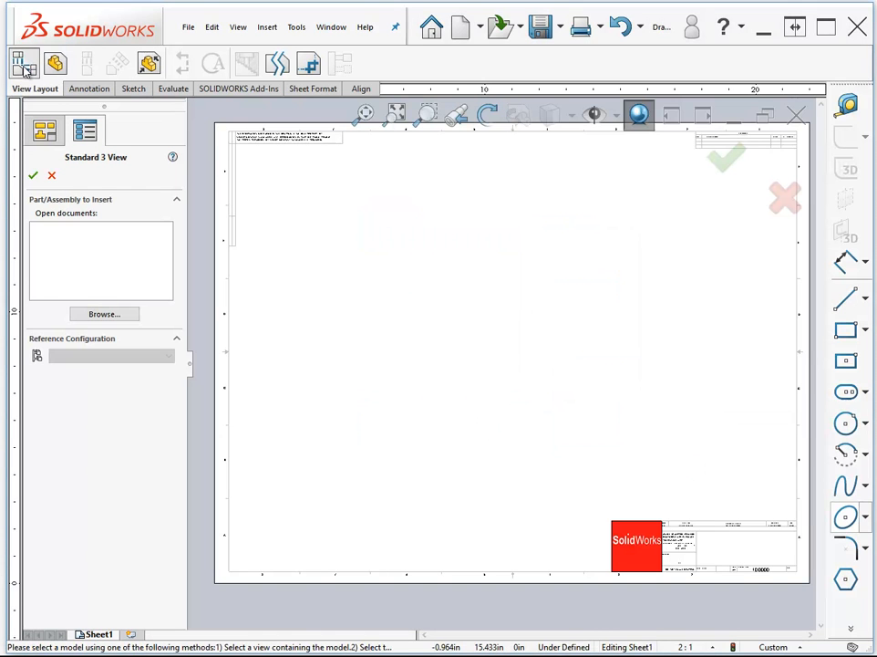
left_click(91, 315)
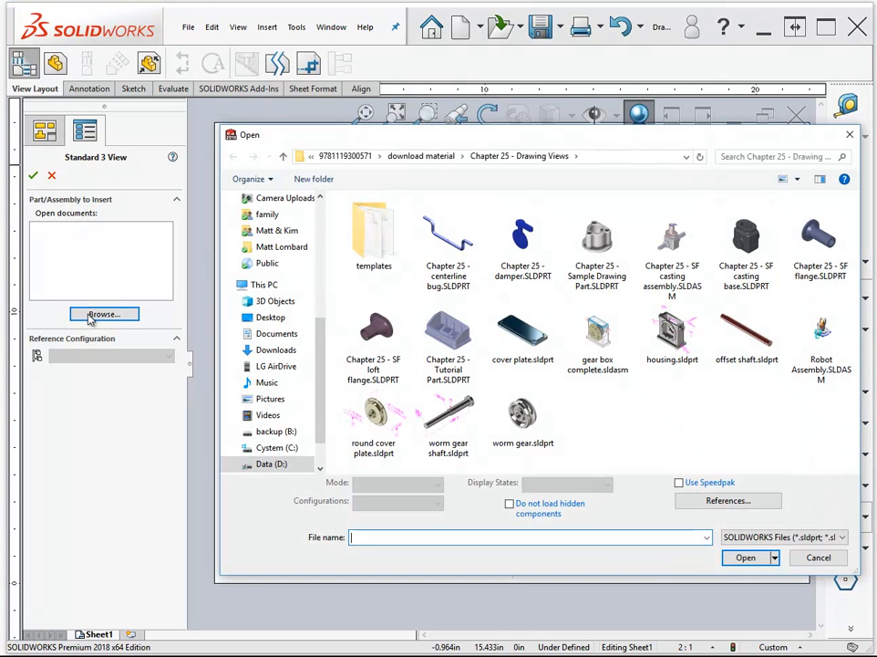
left_click(381, 330)
double_click(382, 330)
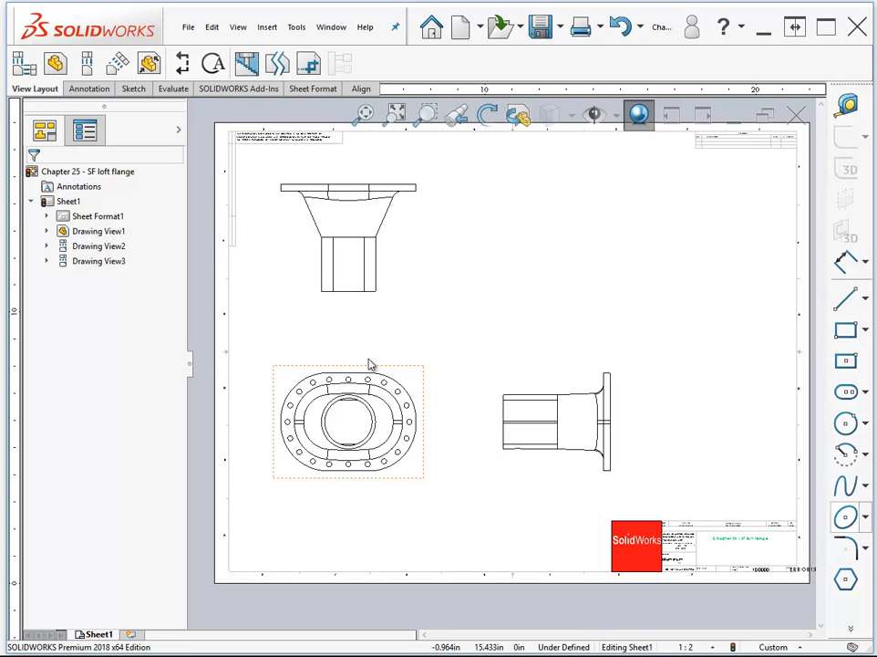
- Project an isometric view diagonally from the front view and place it above the side view
left_click(87, 69)
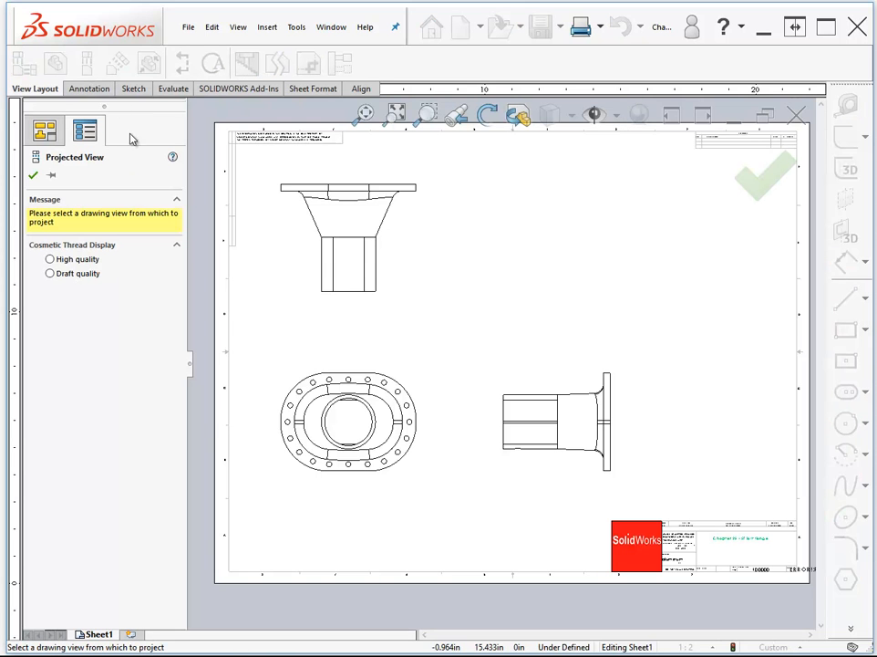
left_click(354, 411)
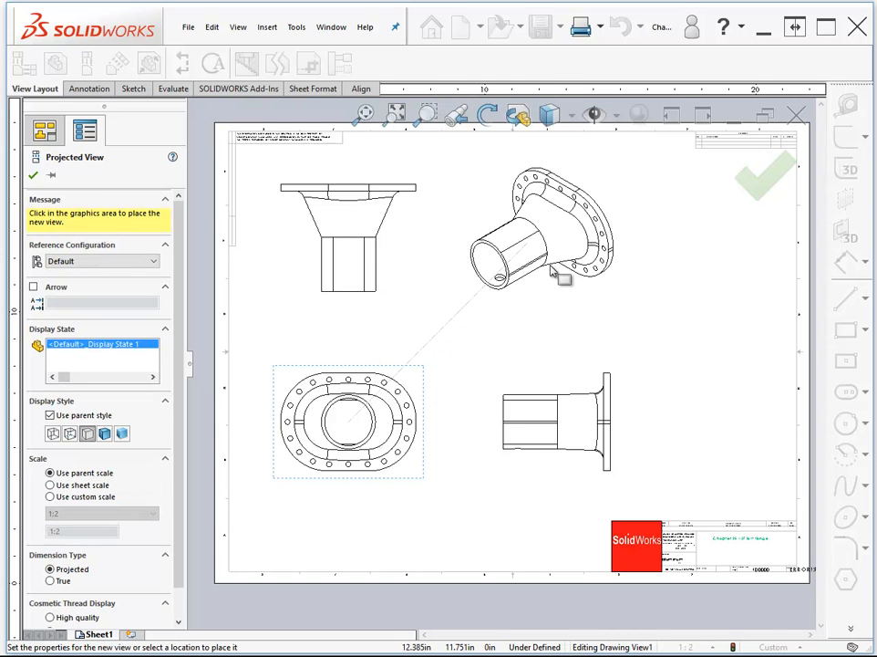
left_click(559, 276)
key("Escape")
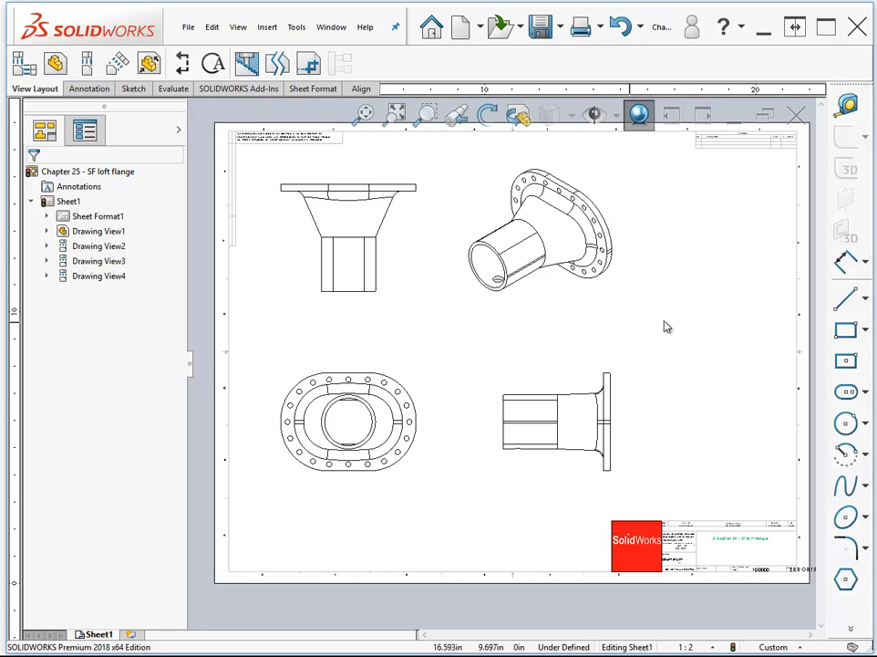
- Insert an isometric Model View of the Chapter 25 - SF loft flange near the sheet's right edge
left_click(59, 69)
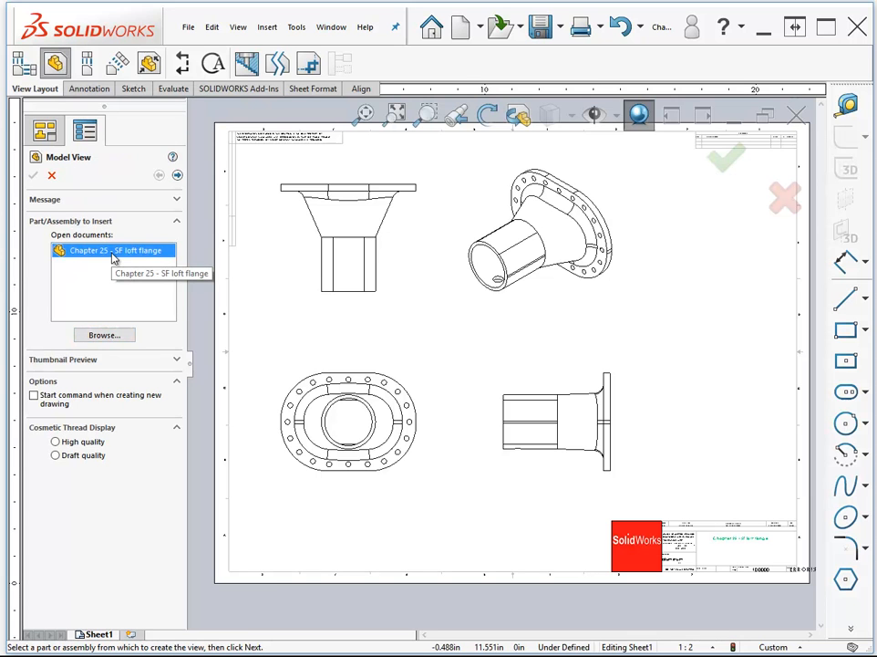
left_click(177, 175)
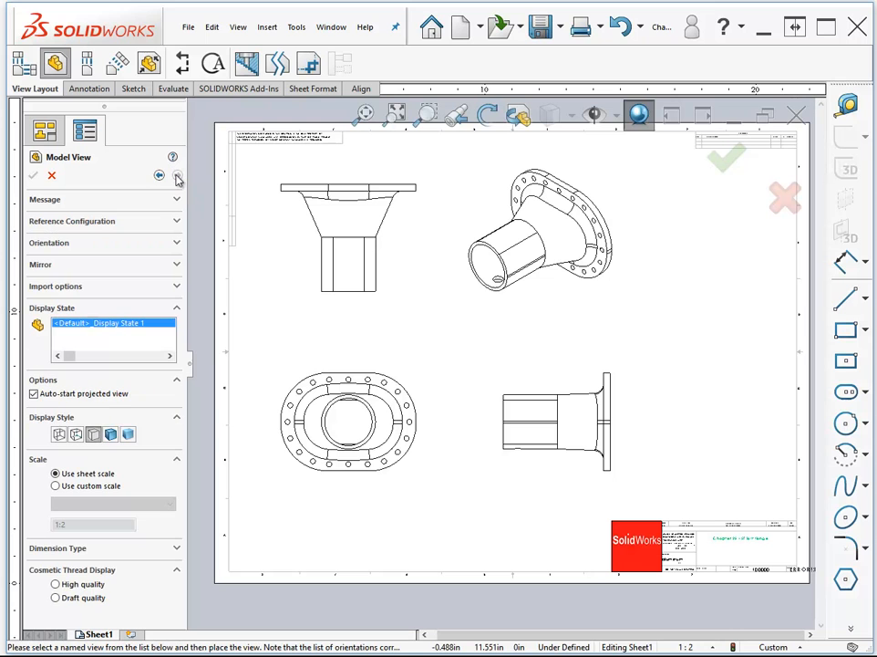
left_click(177, 244)
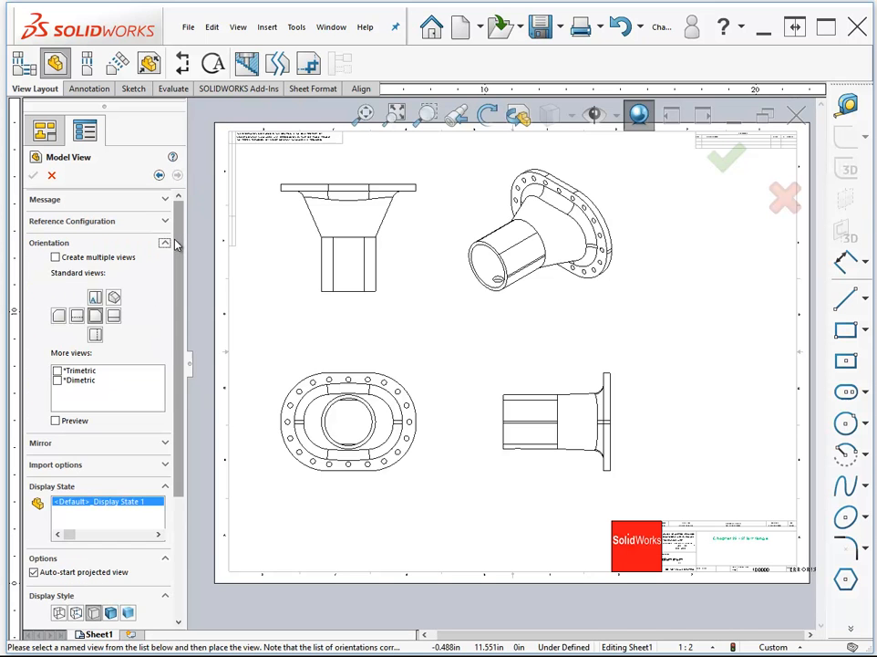
left_click(113, 299)
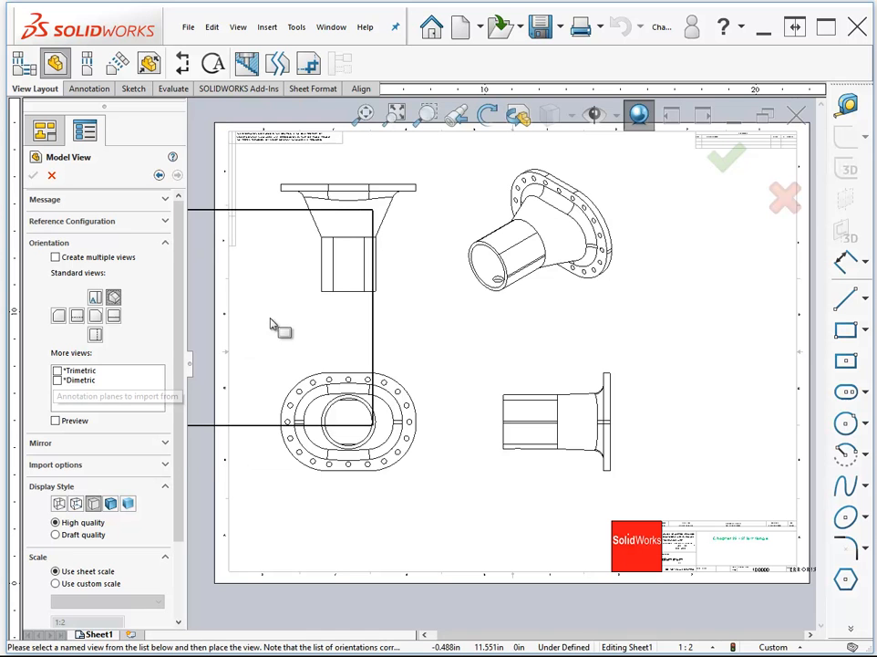
left_click(695, 310)
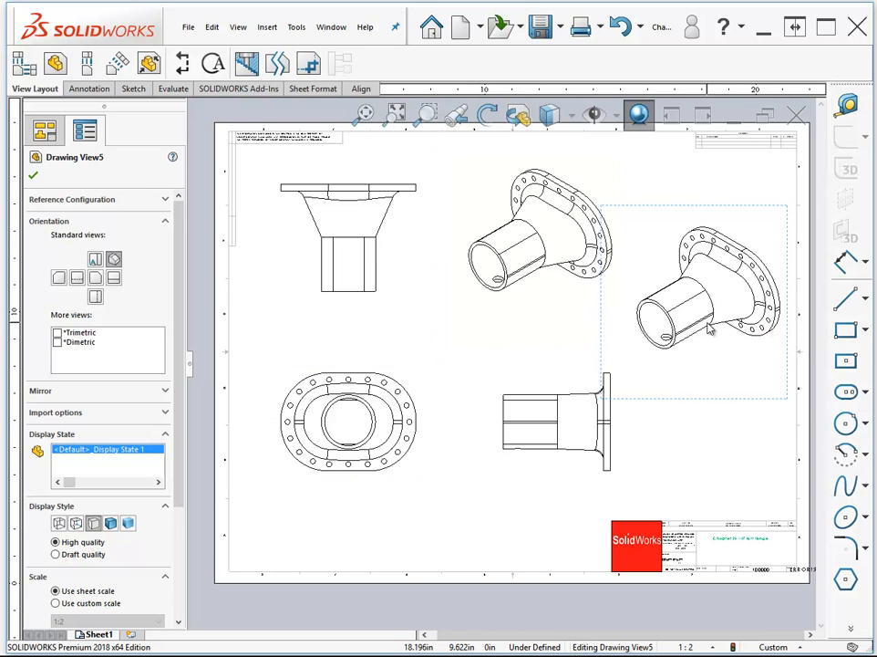
- Move the front view slightly up and toward the sheet's center and set its display style to Shaded With Edges
left_click_drag(412, 382, 430, 373)
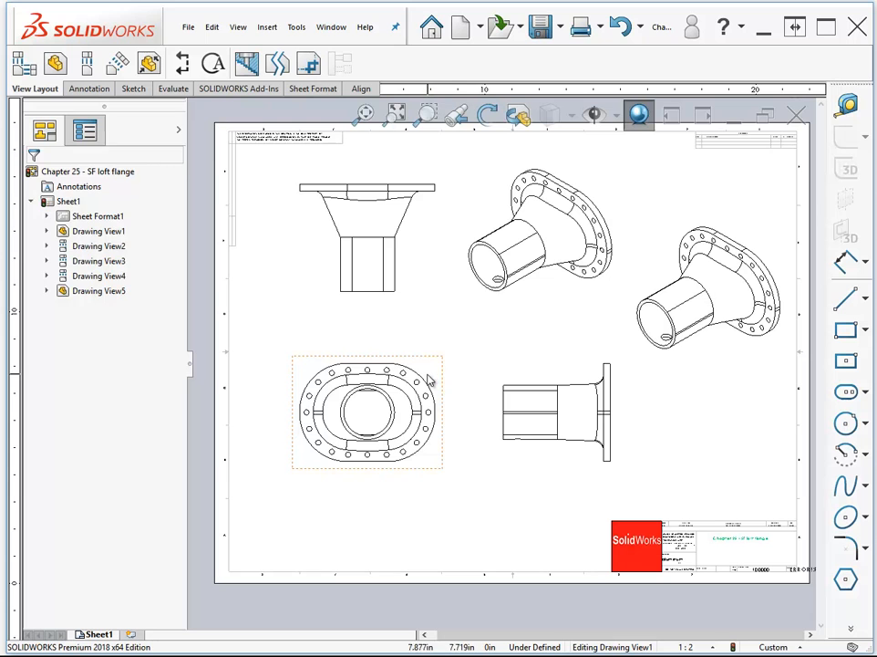
left_click(430, 380)
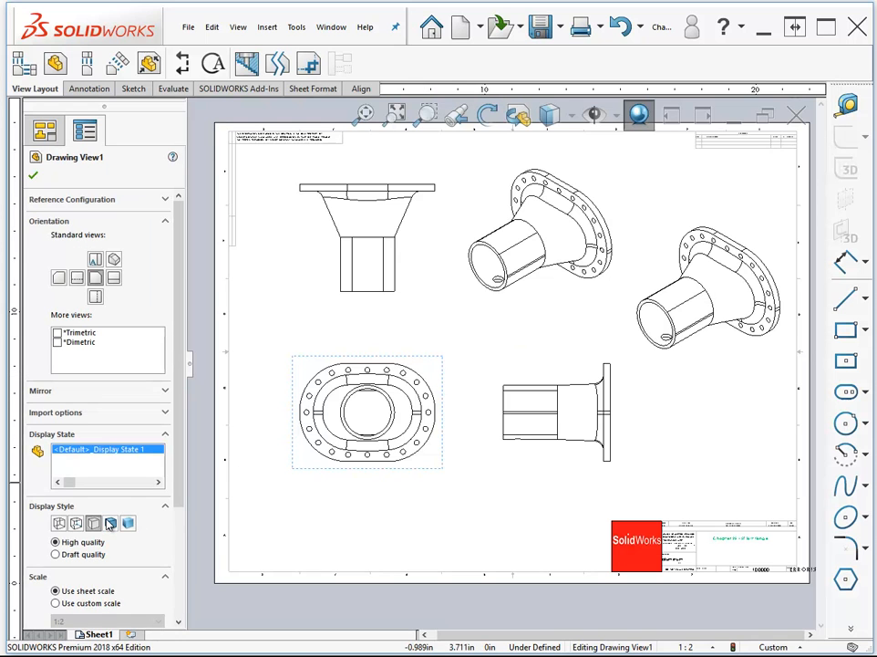
left_click(109, 523)
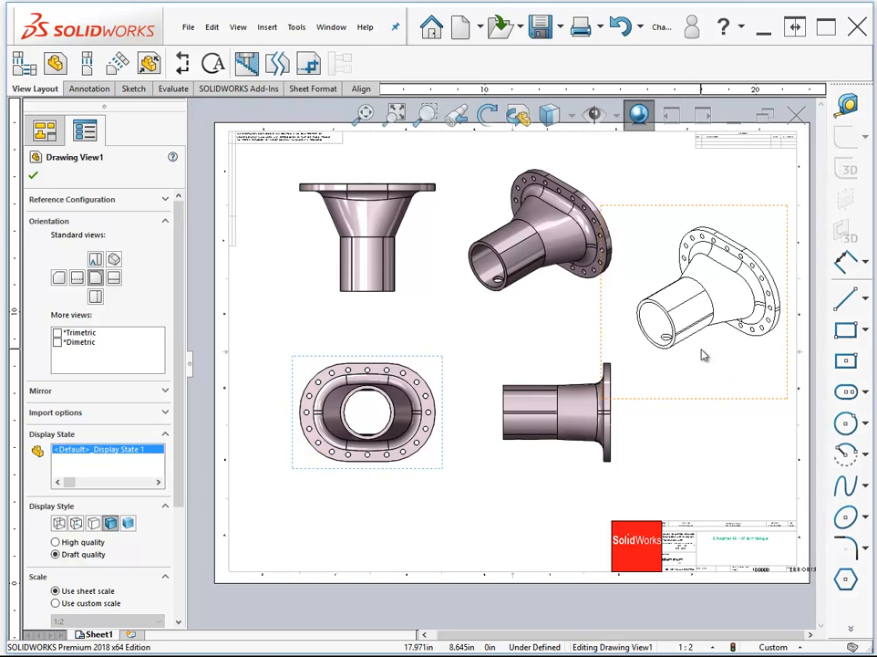
left_click(87, 62)
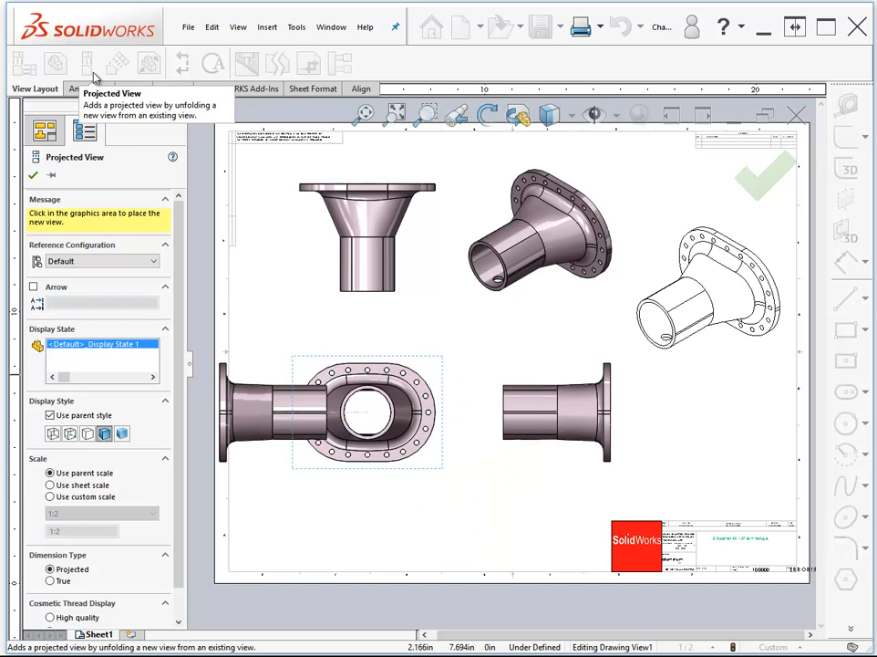
key("Escape")
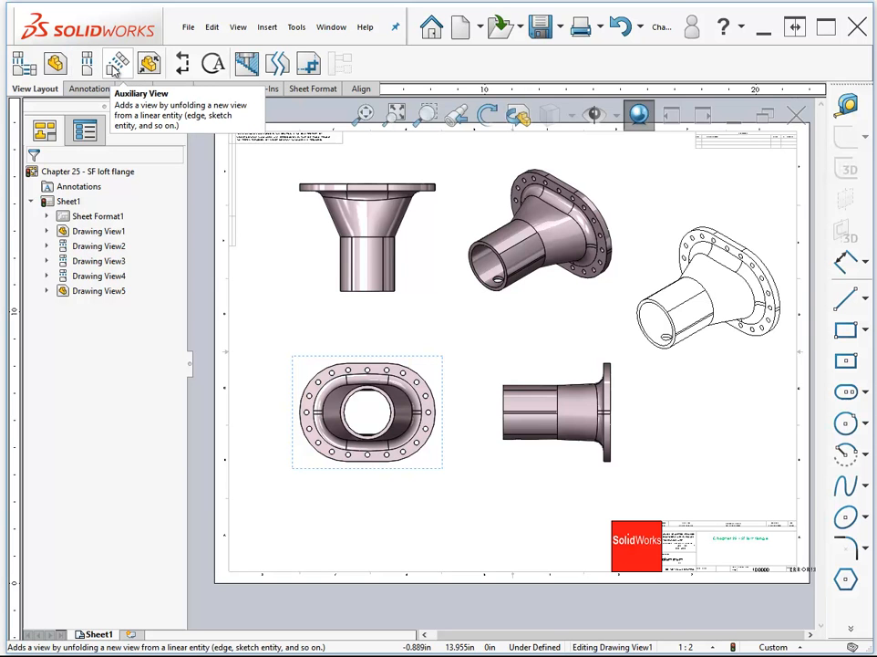
left_click(115, 69)
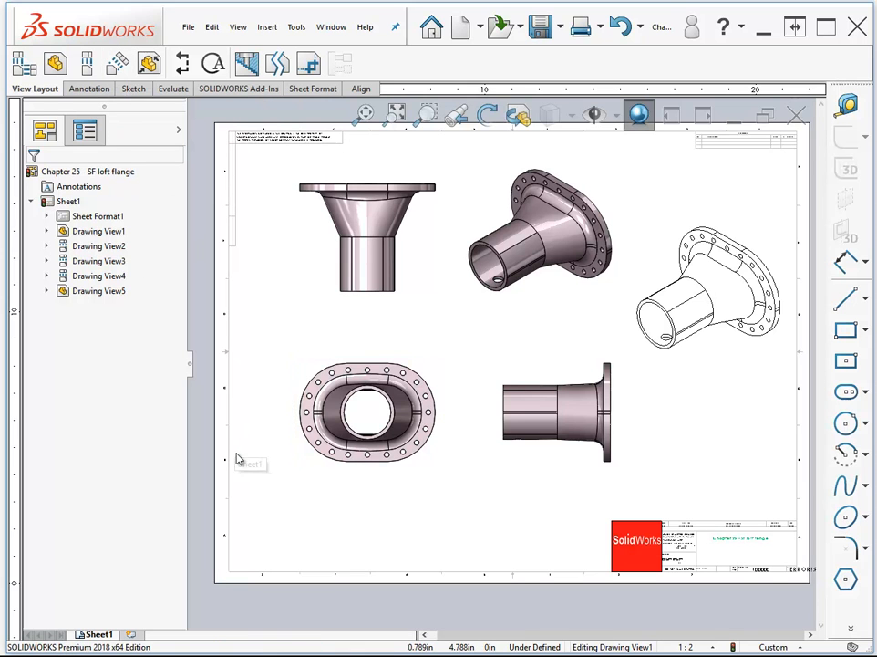
- Add a second sheet to the drawing using the standard A (ANSI) Landscape format
left_click(130, 637)
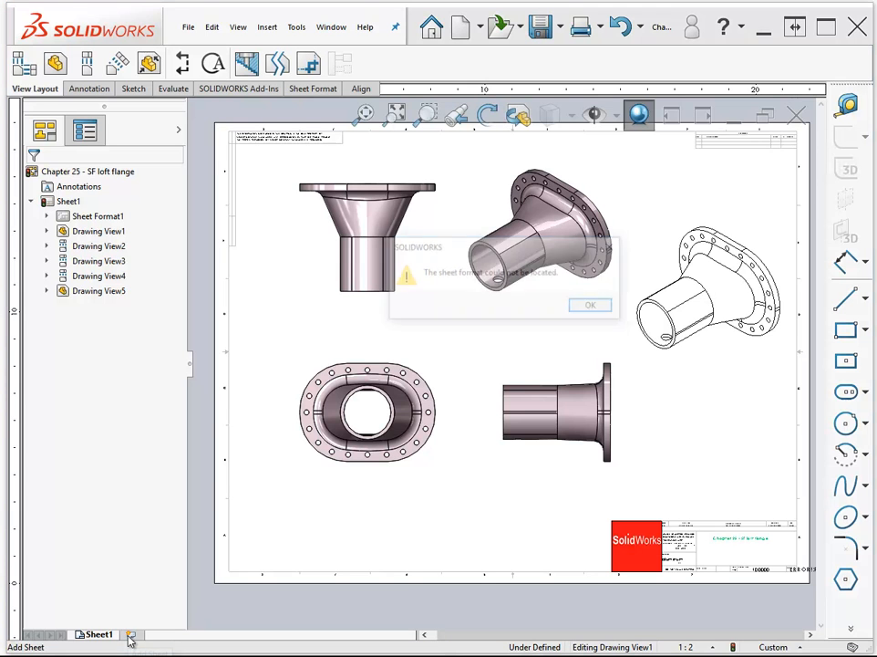
left_click(593, 309)
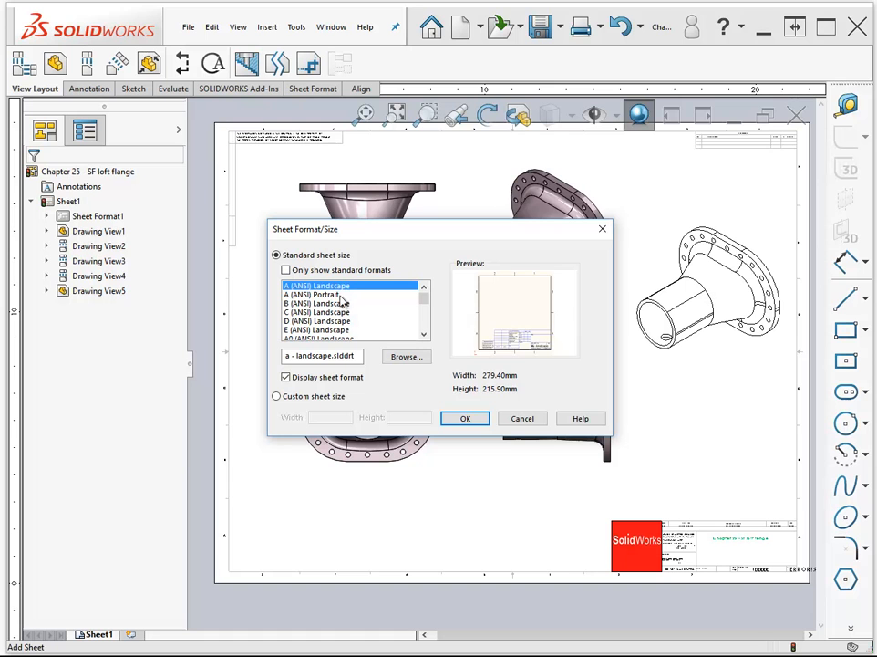
double_click(321, 290)
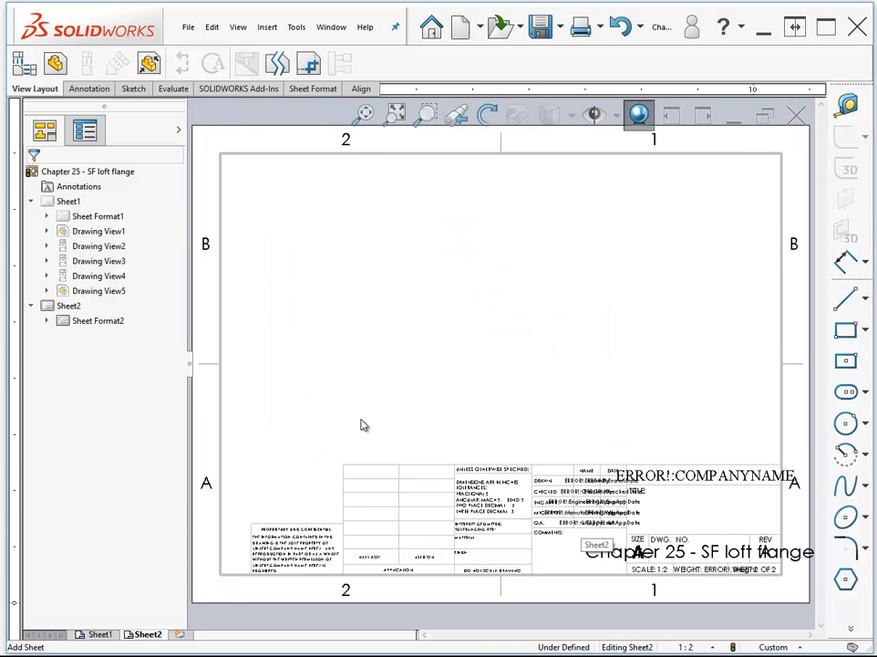
left_click(358, 382)
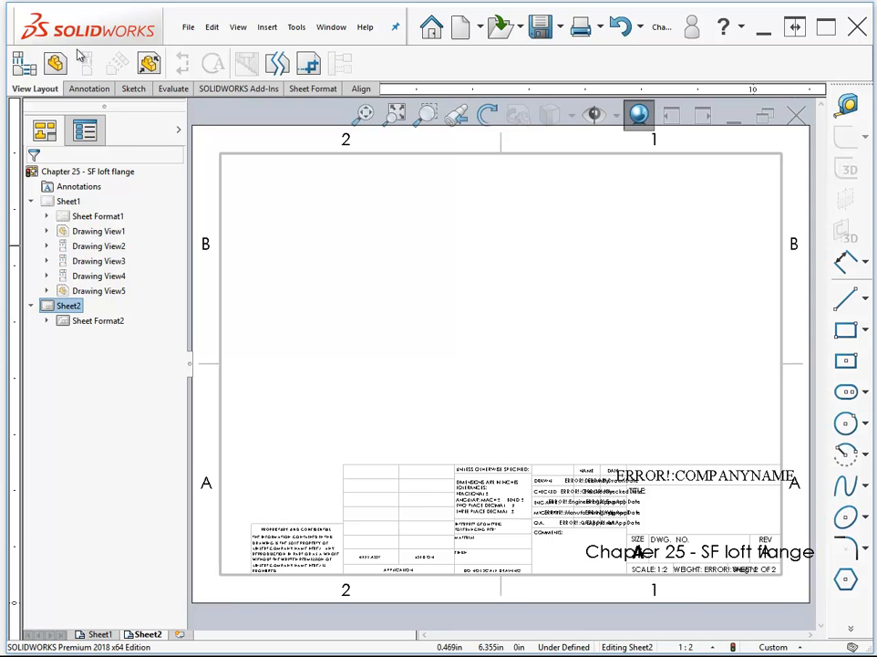
- Insert a right-side Model View of Chapter 25 - Tutorial Part and move it to the right half of Sheet2
left_click(55, 64)
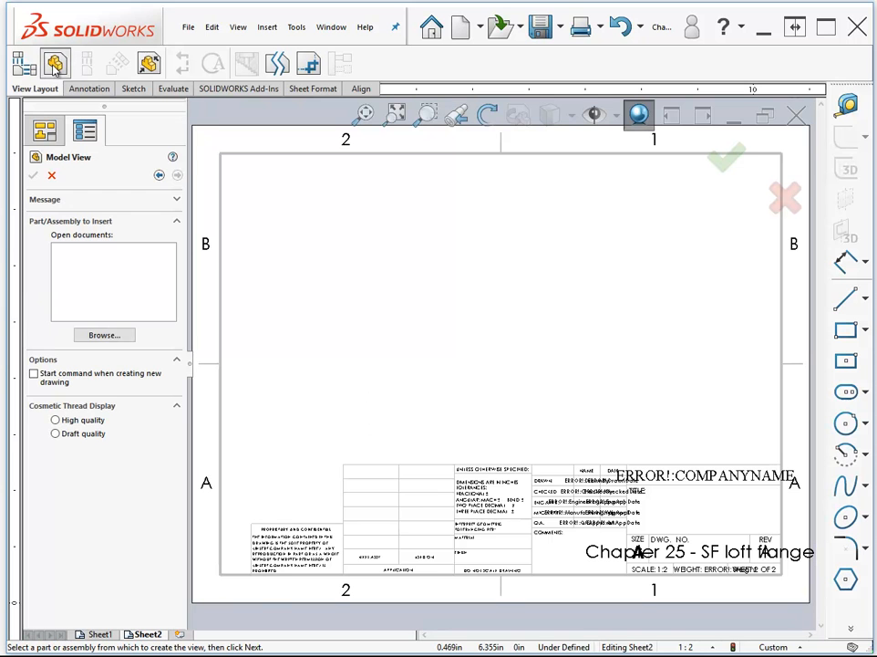
left_click(104, 336)
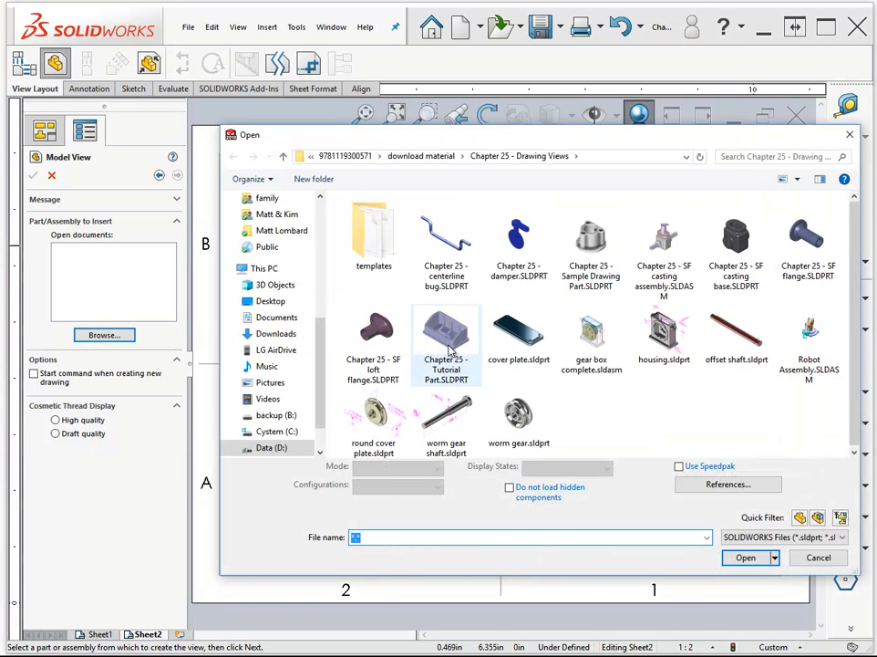
left_click(448, 344)
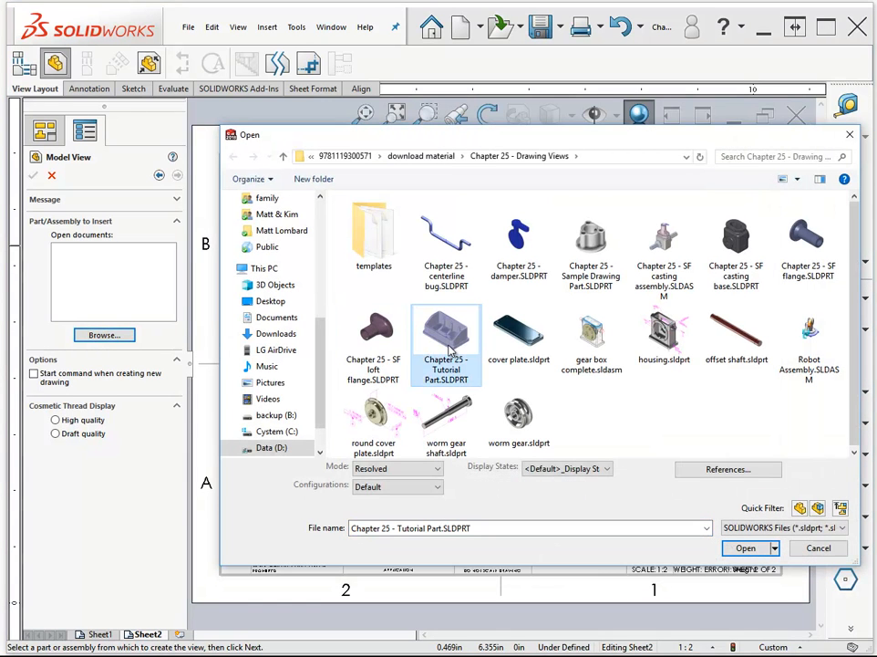
left_click(746, 548)
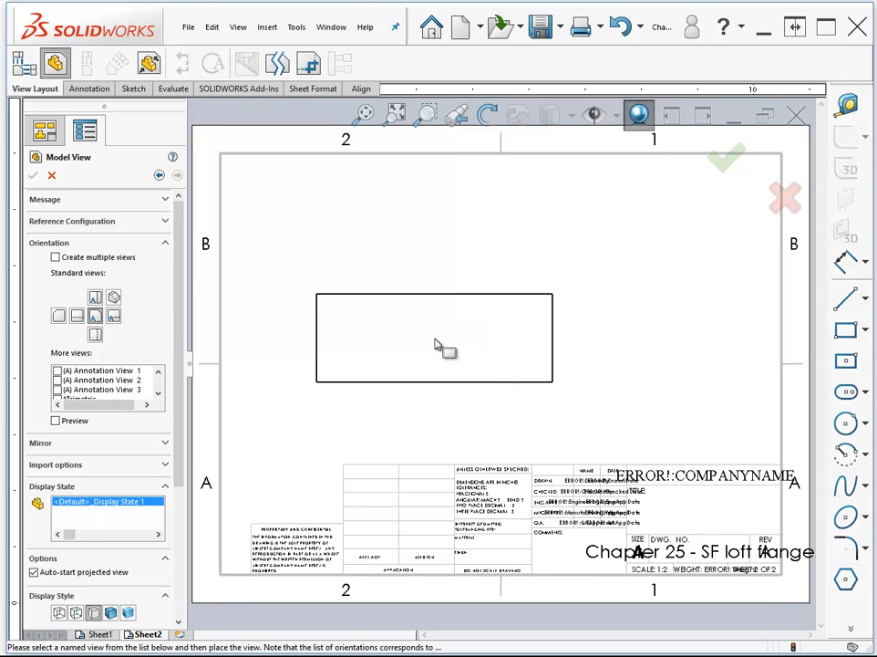
left_click(113, 316)
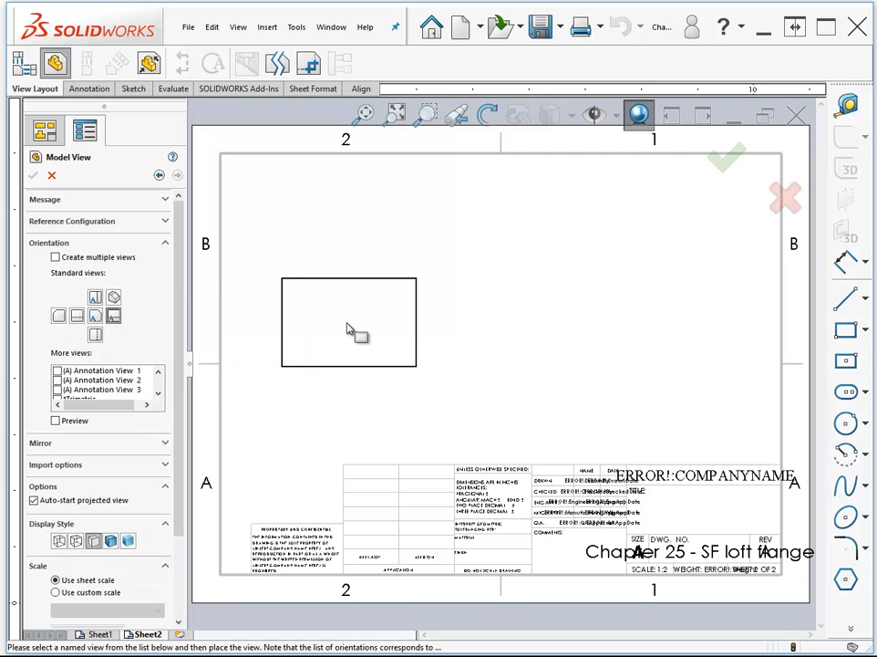
left_click(363, 334)
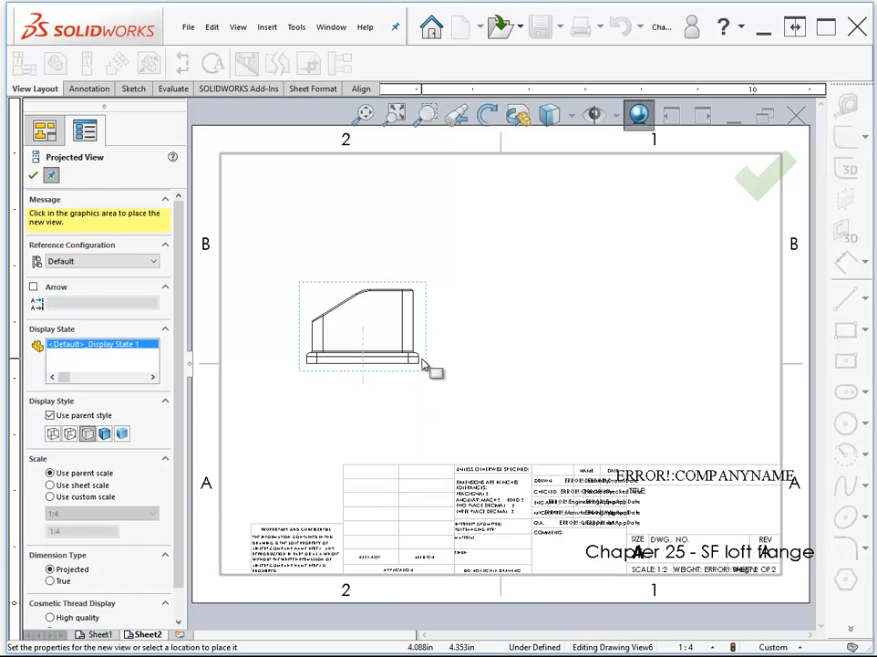
key("Escape")
left_click_drag(429, 344, 655, 343)
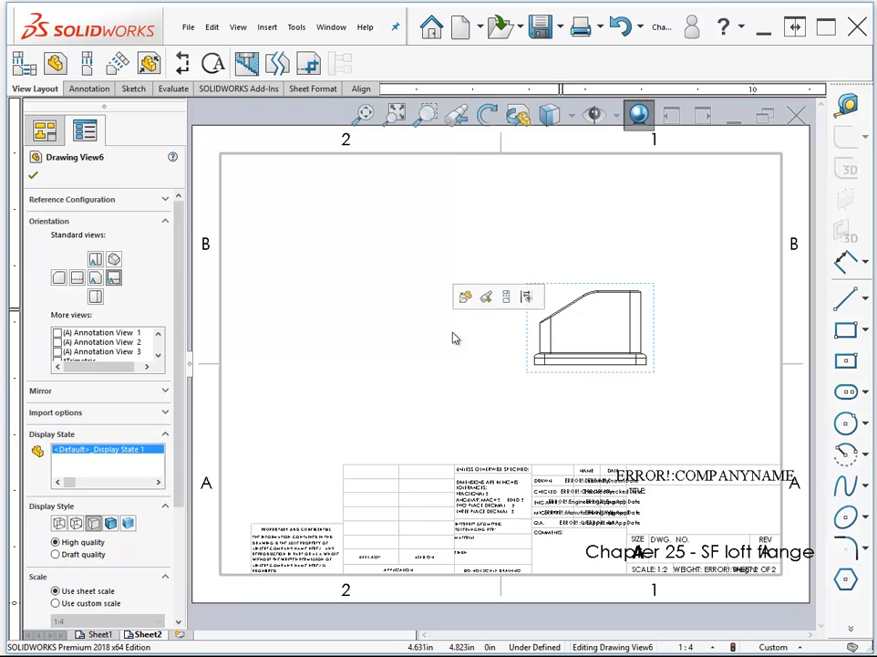
left_click(411, 365)
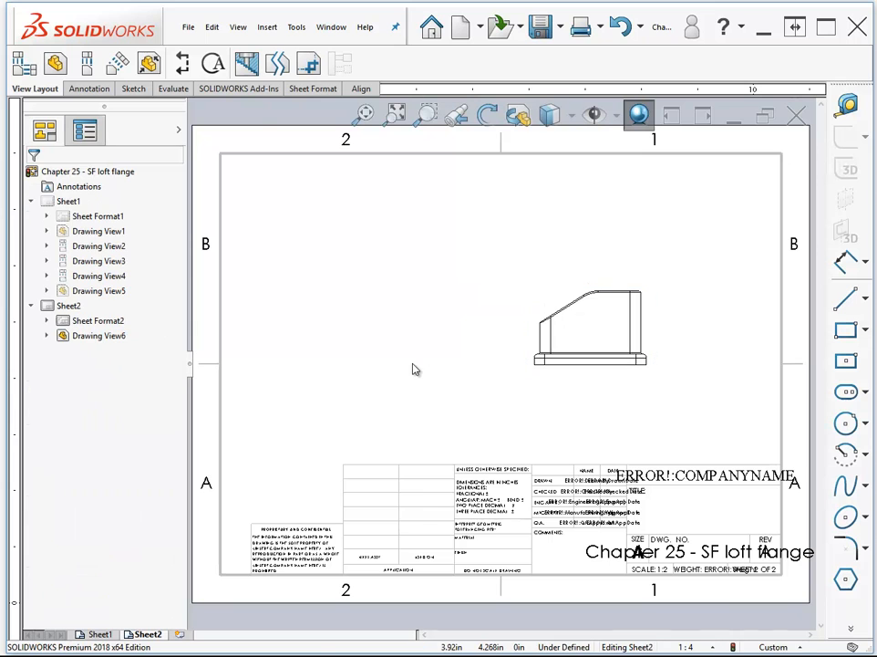
- Create an auxiliary view from the sloped top edge of the side view and place it in the sheet's upper-left area
left_click(116, 64)
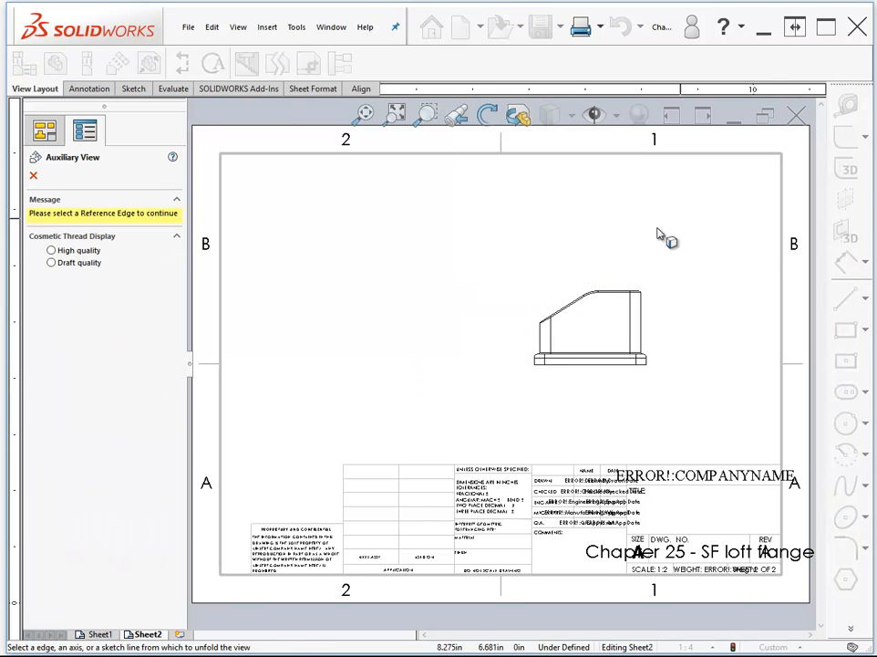
left_click(566, 314)
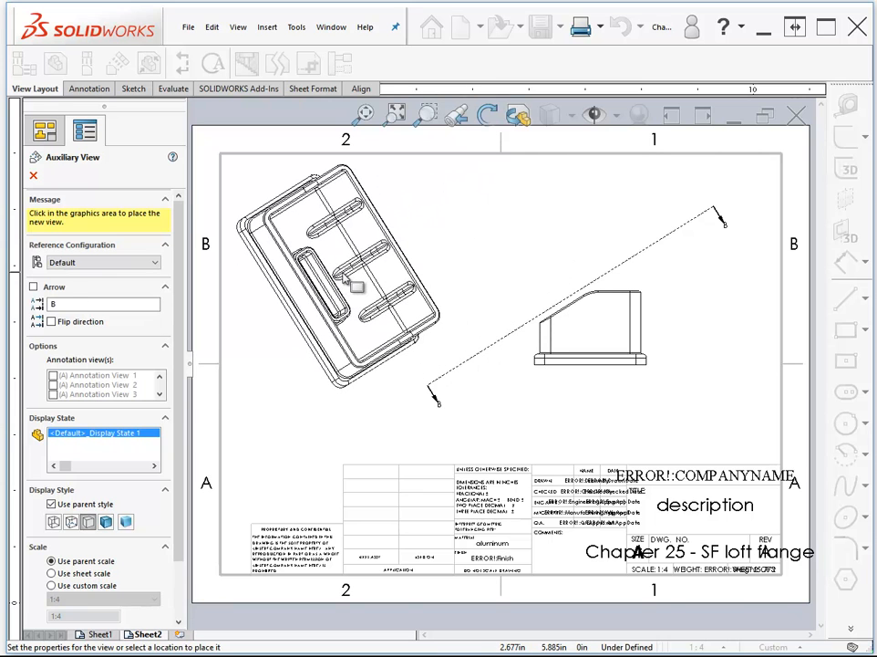
left_click(346, 280)
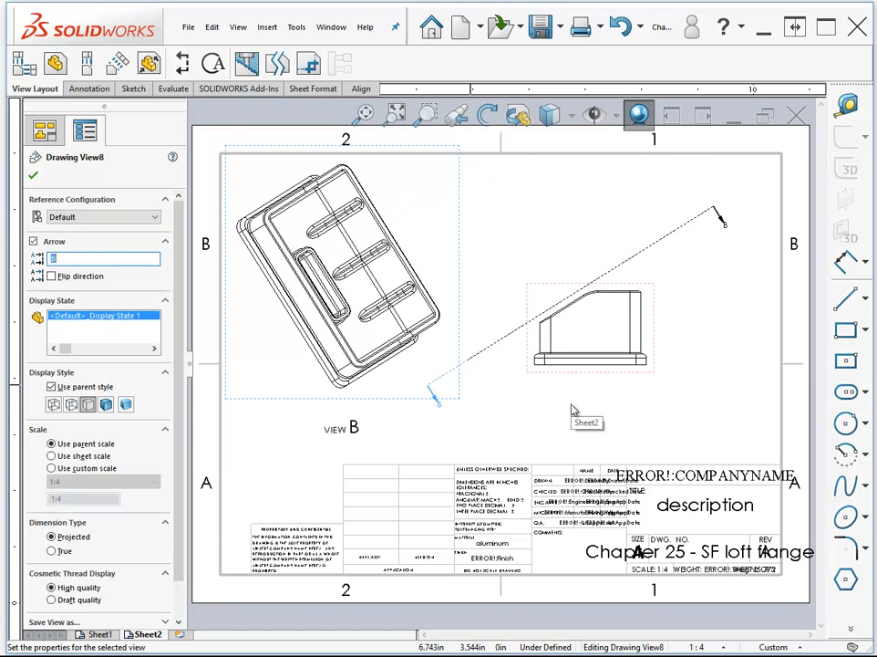
- Start a Relative View of the tutorial part and assign the outer face of the low, long wall as the Front orientation
left_click(150, 64)
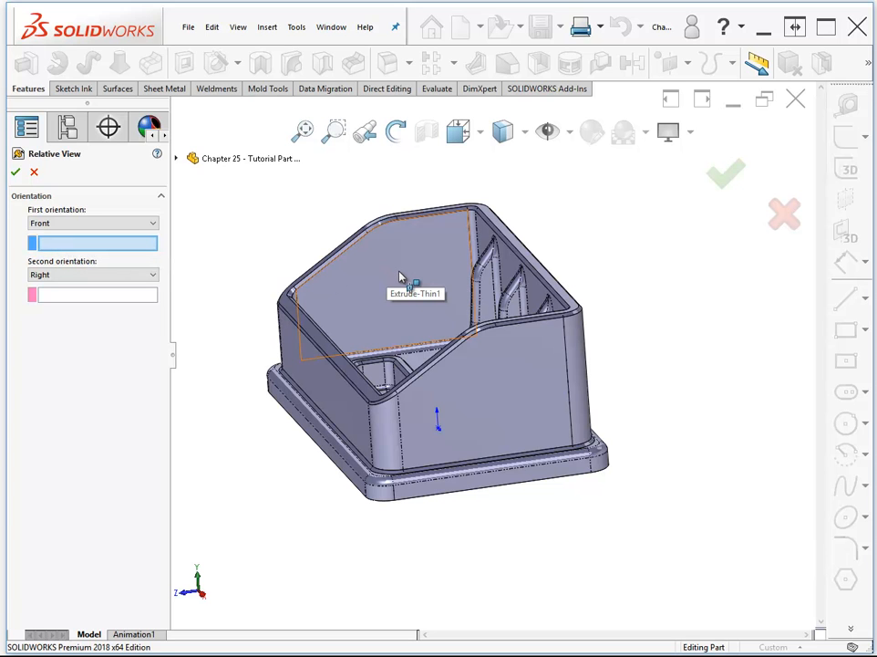
left_click(91, 225)
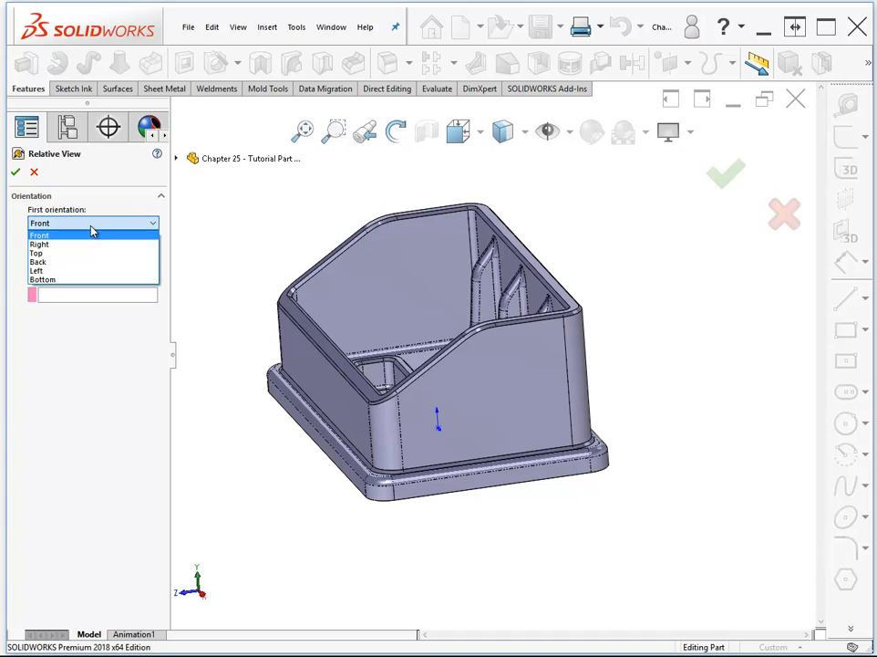
left_click(91, 234)
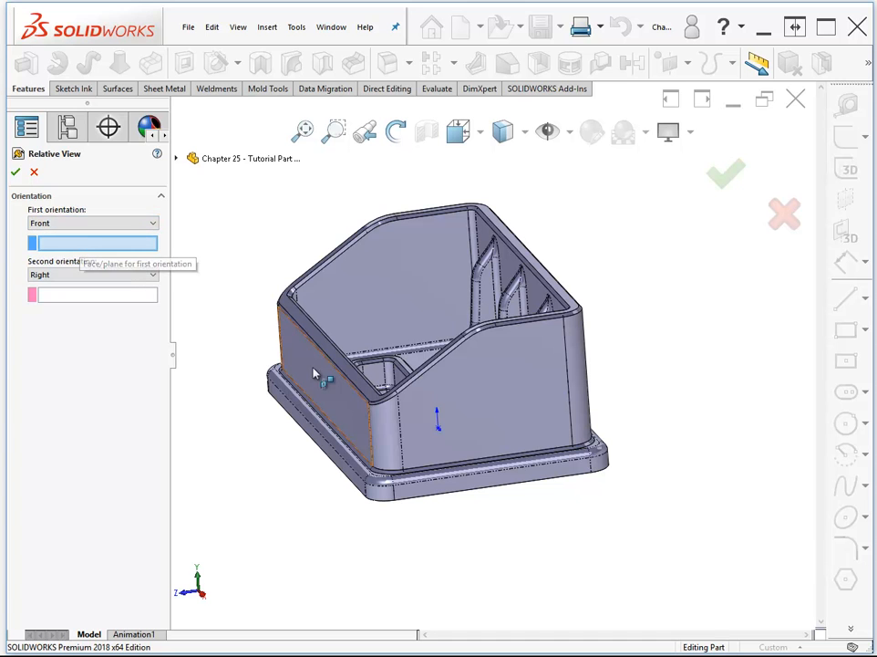
left_click(508, 427)
middle_click_drag(531, 429, 549, 510)
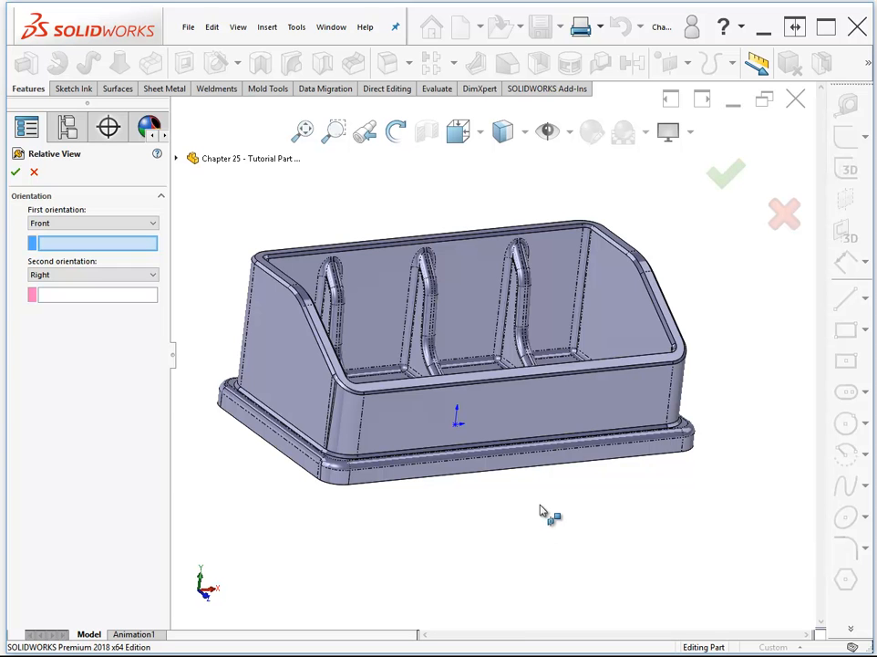
middle_click_drag(540, 506, 524, 465)
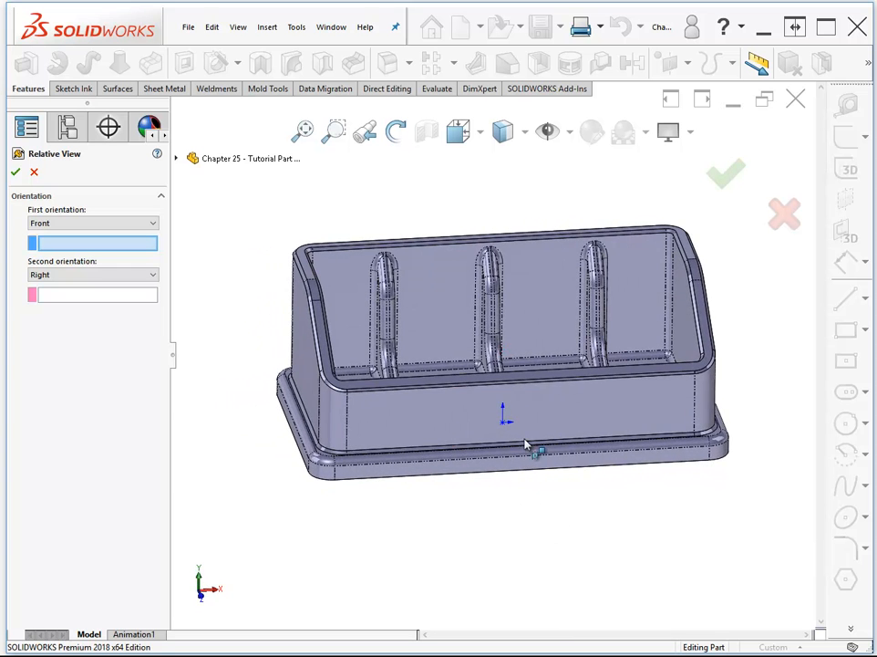
left_click(558, 419)
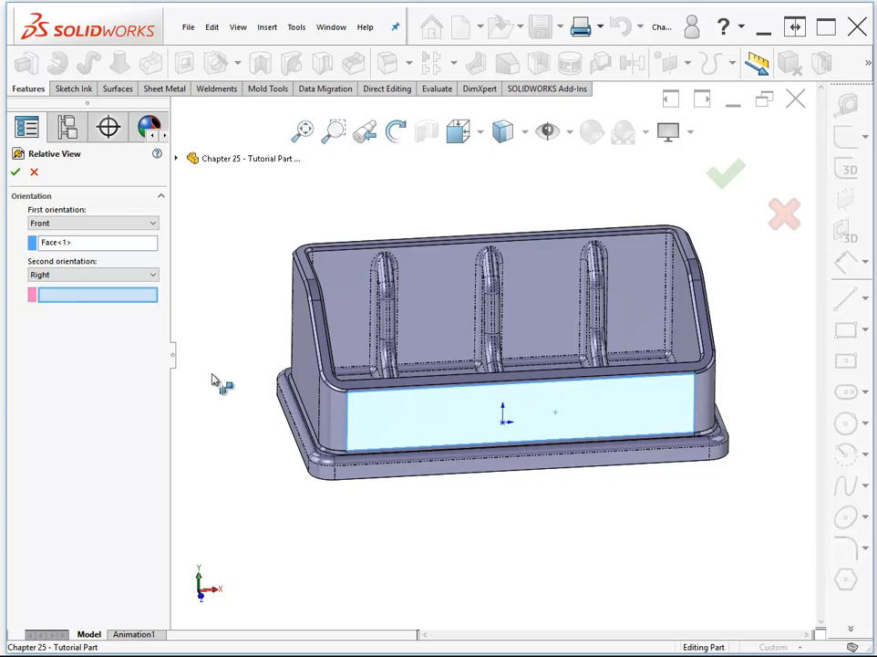
- Assign the adjacent angled-top side wall's outer face as the Right orientation and place the relative view below the side view
middle_click_drag(613, 501, 633, 405)
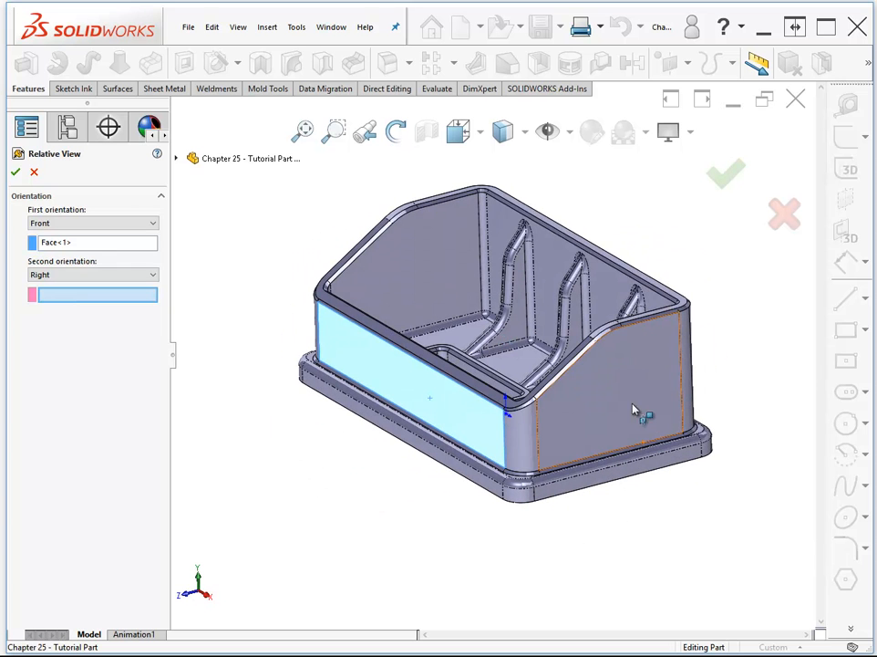
left_click(633, 409)
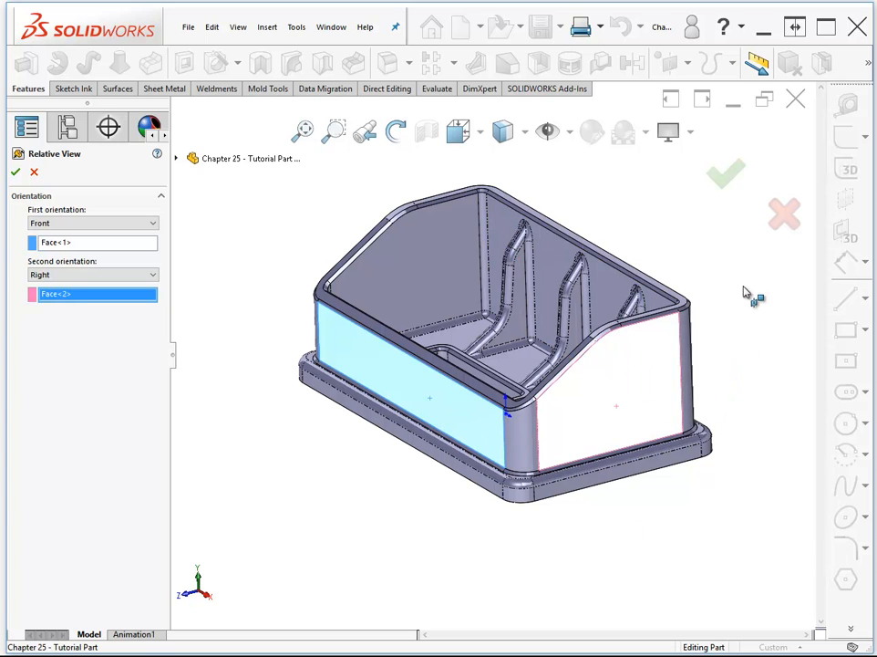
left_click(720, 186)
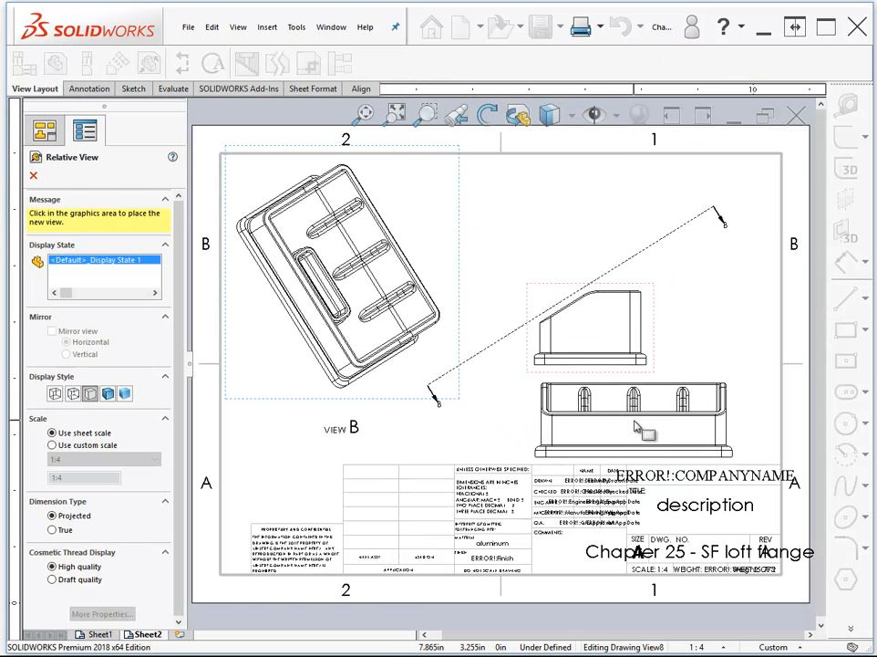
left_click(637, 426)
key("Escape")
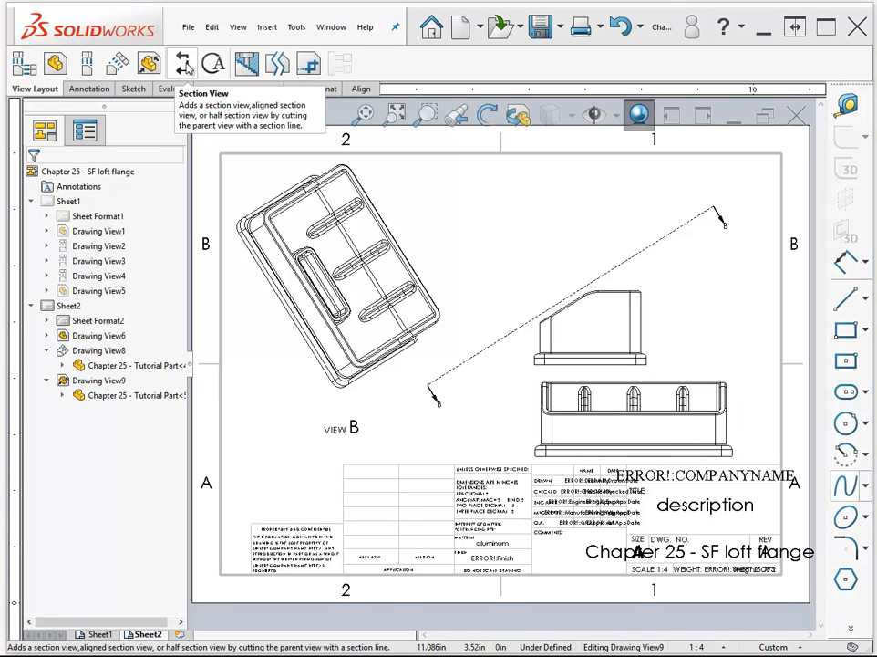
- Start a Section View with a vertical cutting line through the middle of the relative view
left_click(185, 64)
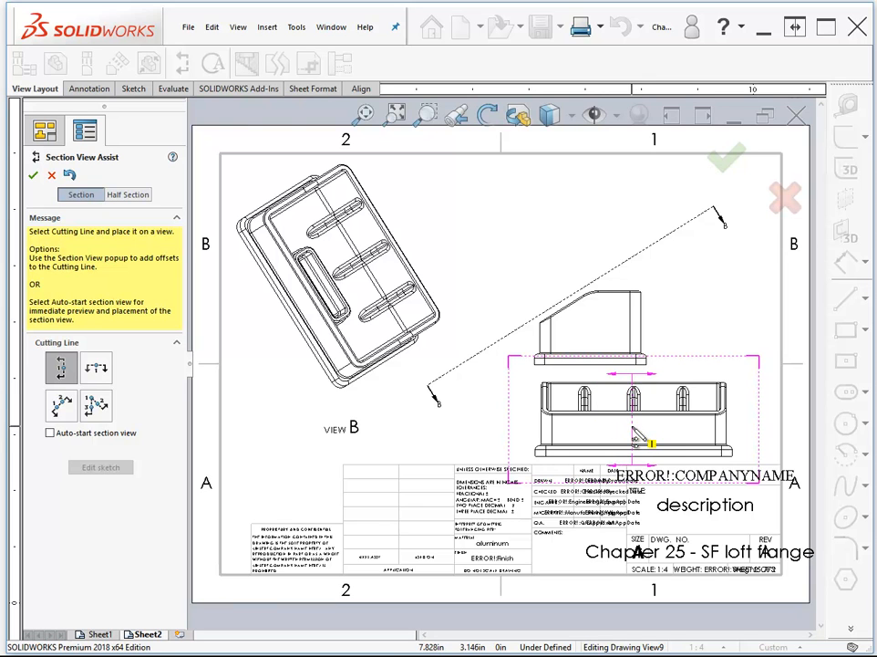
left_click(634, 437)
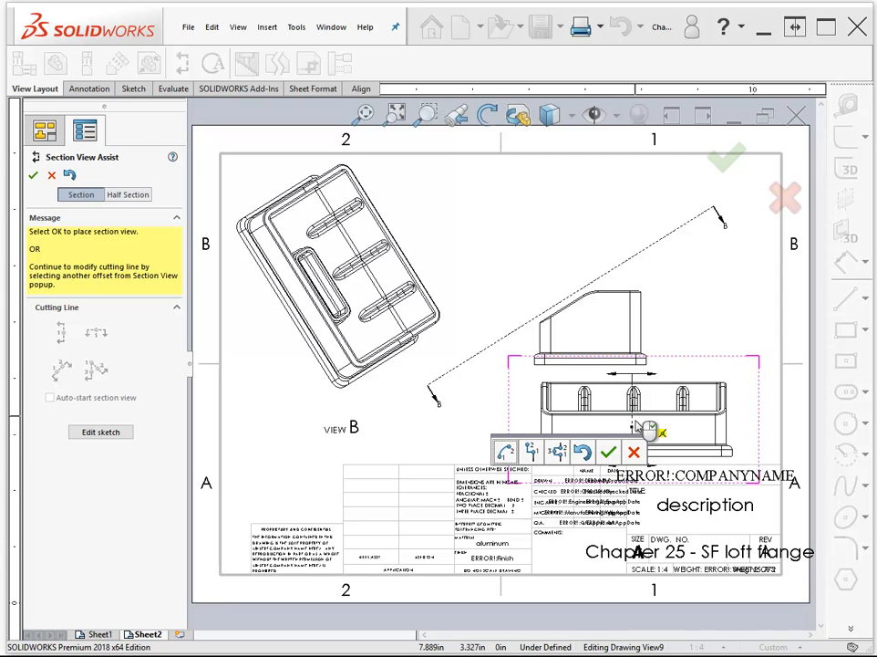
left_click(609, 453)
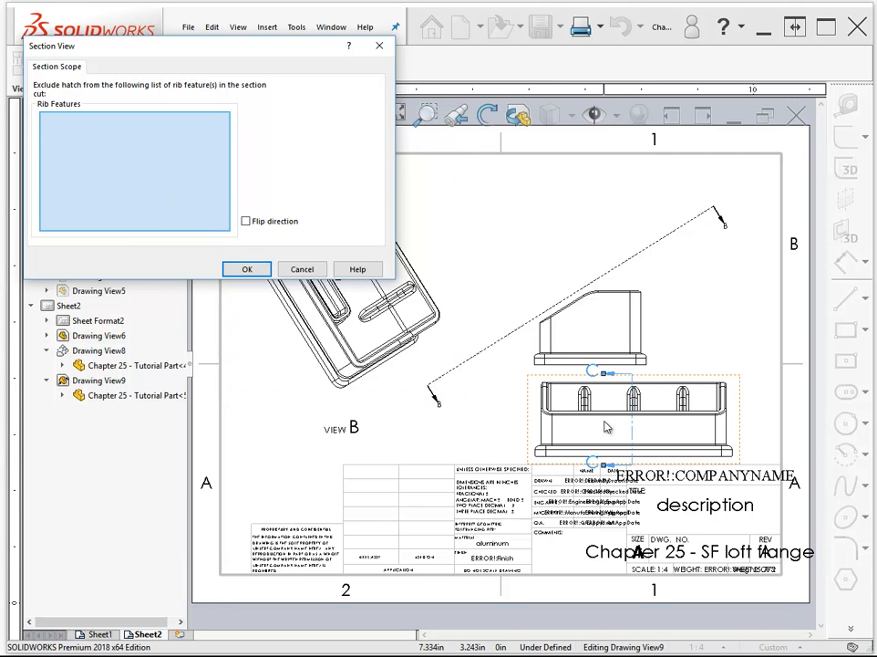
- Exclude the center rib (Rib1) and the patterned ribs (LPattern1) from the section hatch
scroll(644, 411, "up", 3)
scroll(628, 403, "down", 10)
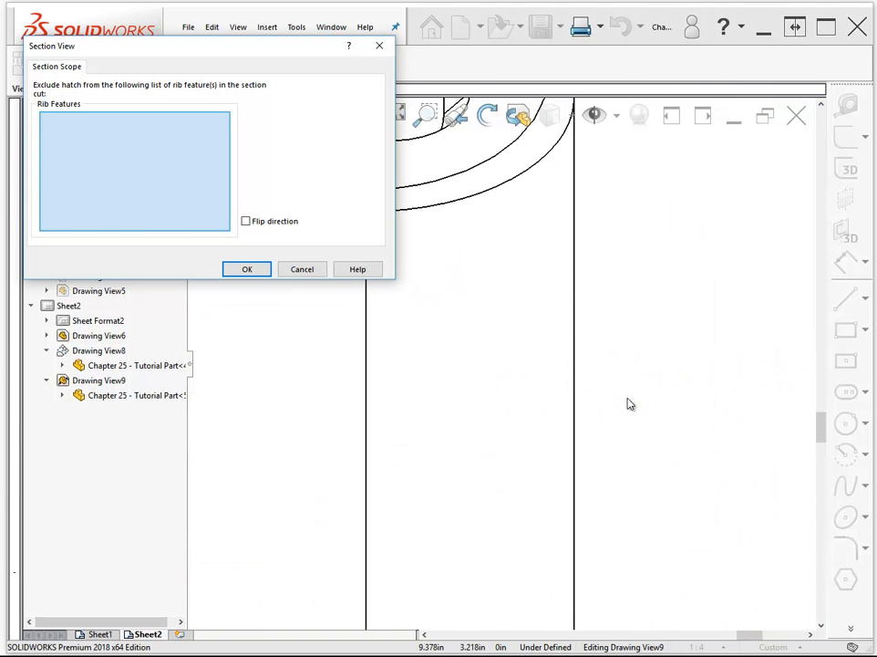
scroll(629, 402, "up", 2)
scroll(403, 348, "up", 2)
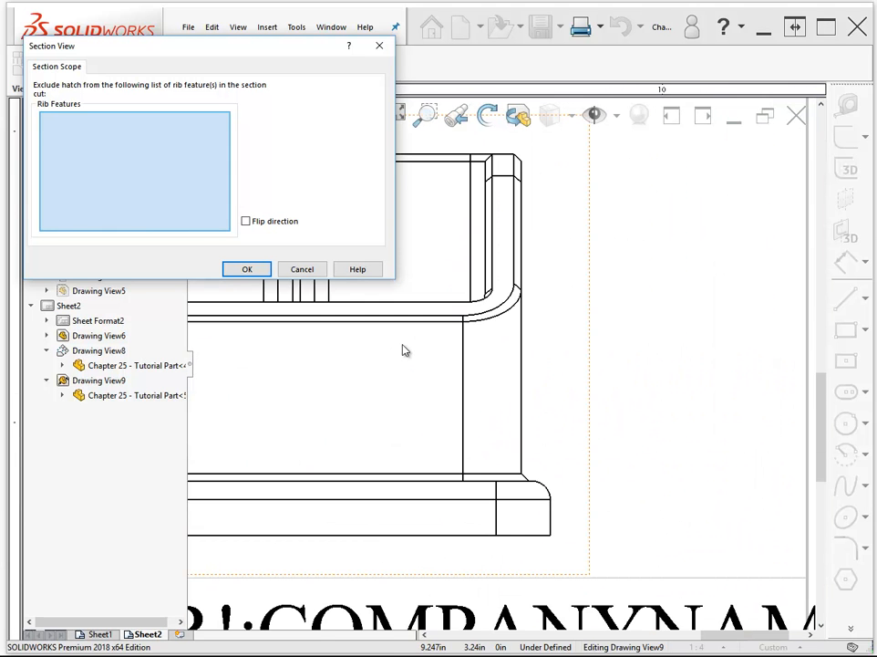
scroll(402, 352, "up", 2)
scroll(501, 352, "down", 4)
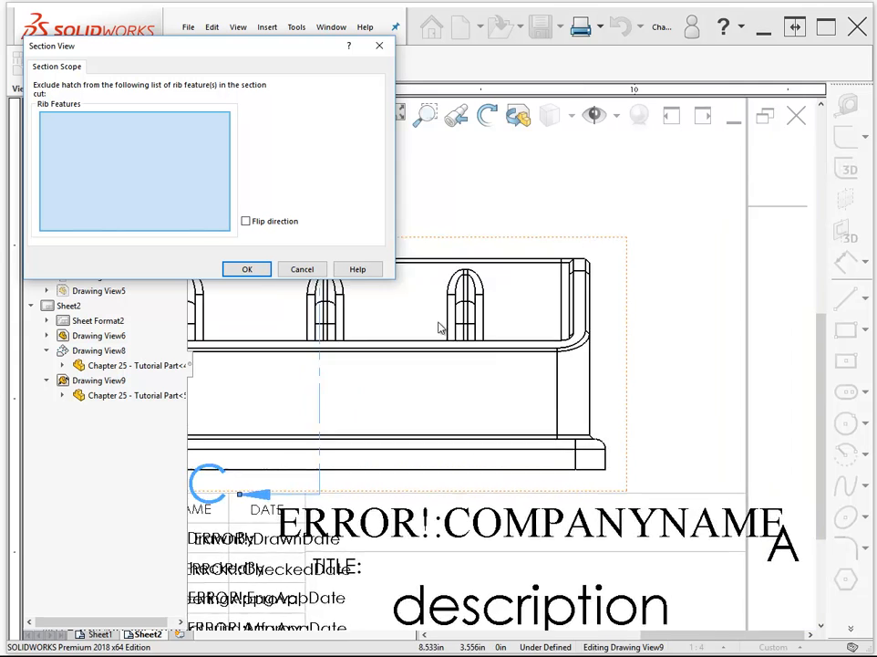
scroll(501, 349, "down", 2)
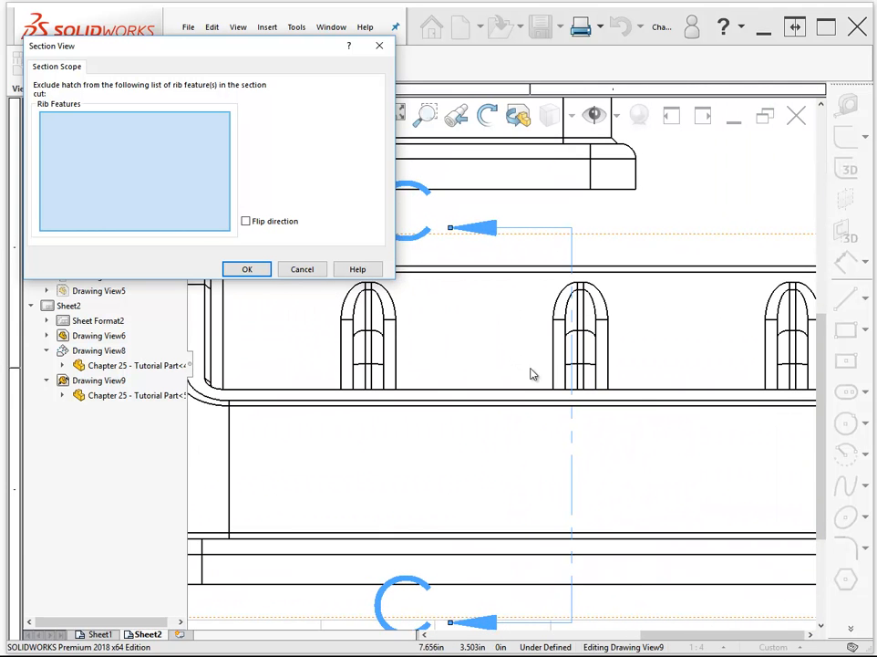
left_click(595, 355)
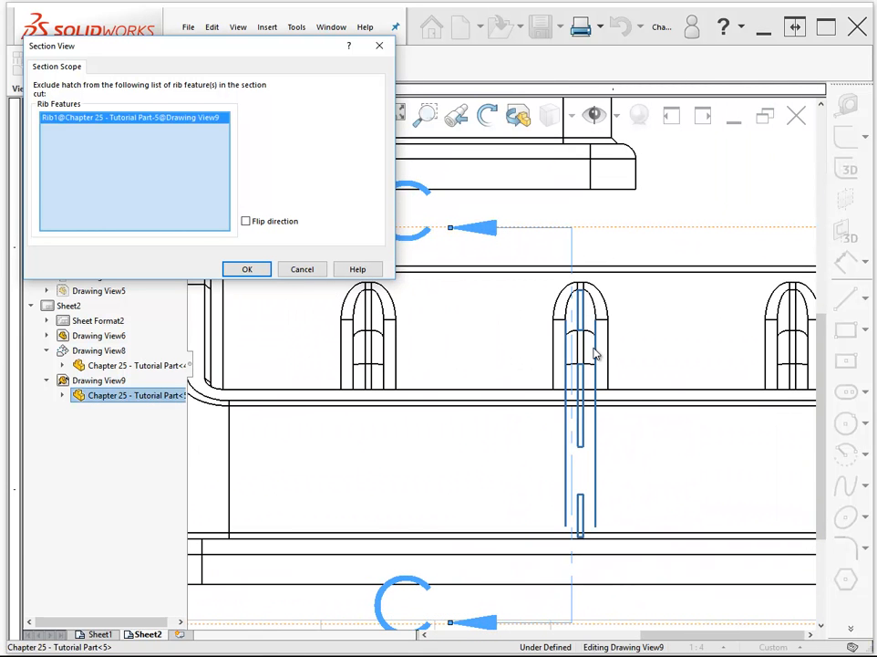
left_click(381, 347)
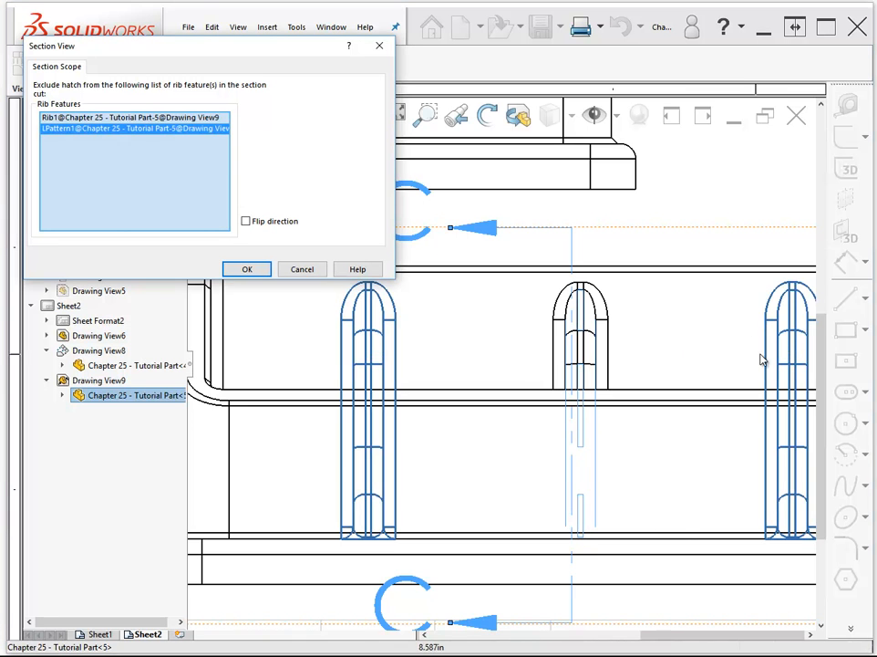
scroll(730, 371, "up", 2)
scroll(730, 371, "up", 2)
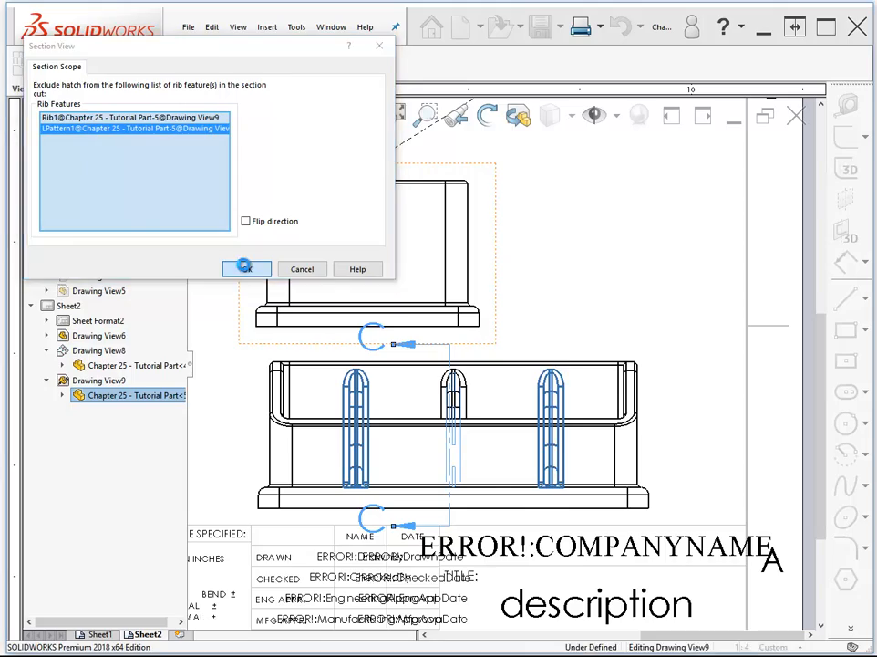
left_click(246, 270)
- Place the section view in the sheet's lower-left corner and move the side view slightly up and left, away from the relative view
scroll(662, 277, "up", 3)
scroll(663, 277, "down", 3)
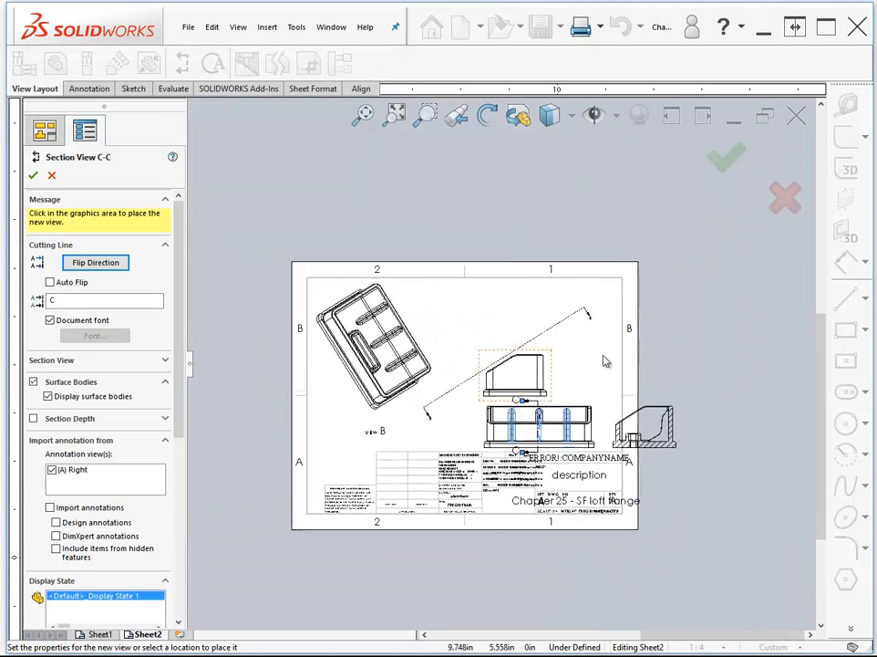
scroll(631, 437, "down", 2)
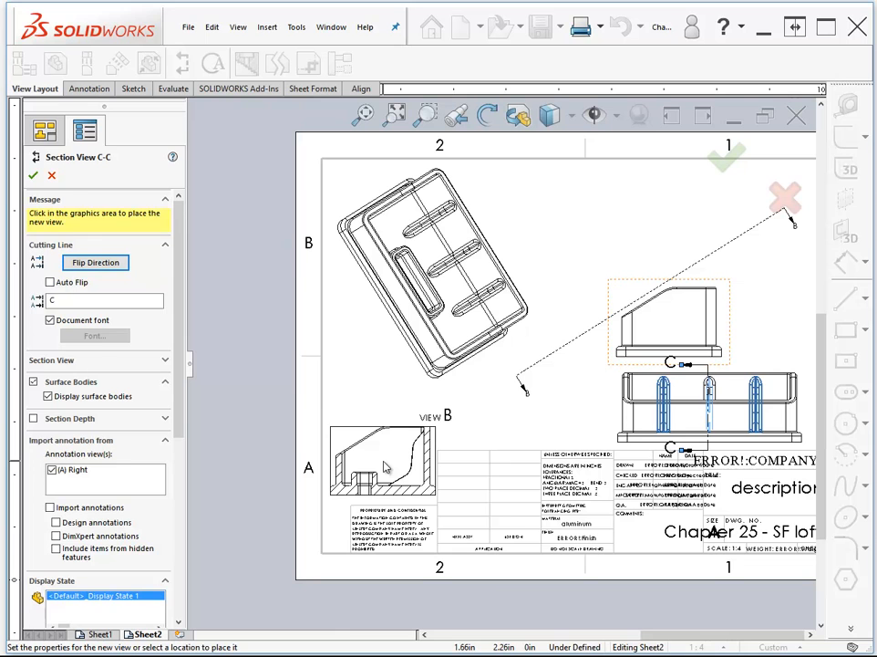
left_click(384, 467)
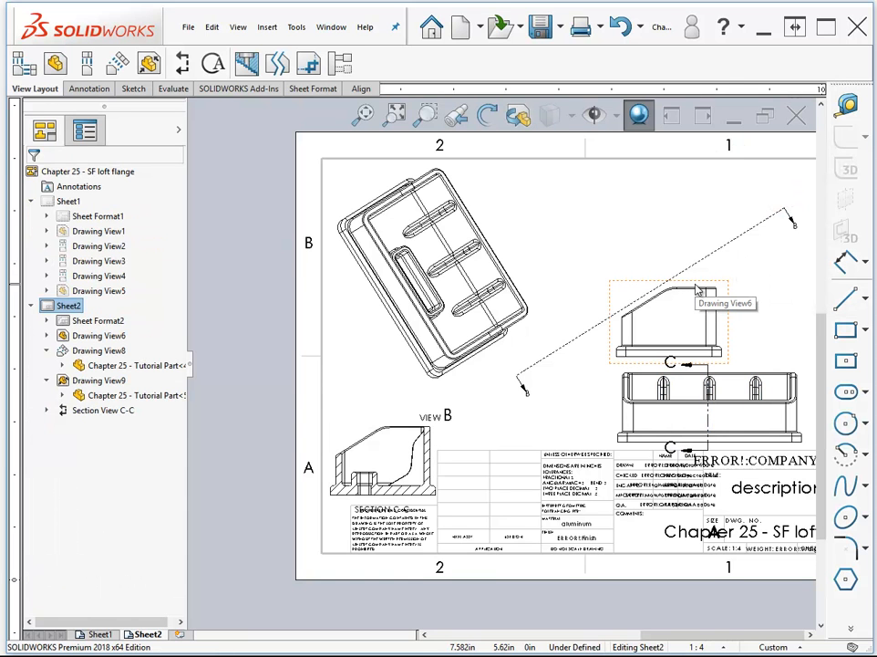
mouse_move(697, 290)
left_mouse_down()
mouse_move(680, 314)
mouse_move(671, 209)
mouse_move(684, 266)
left_mouse_up()
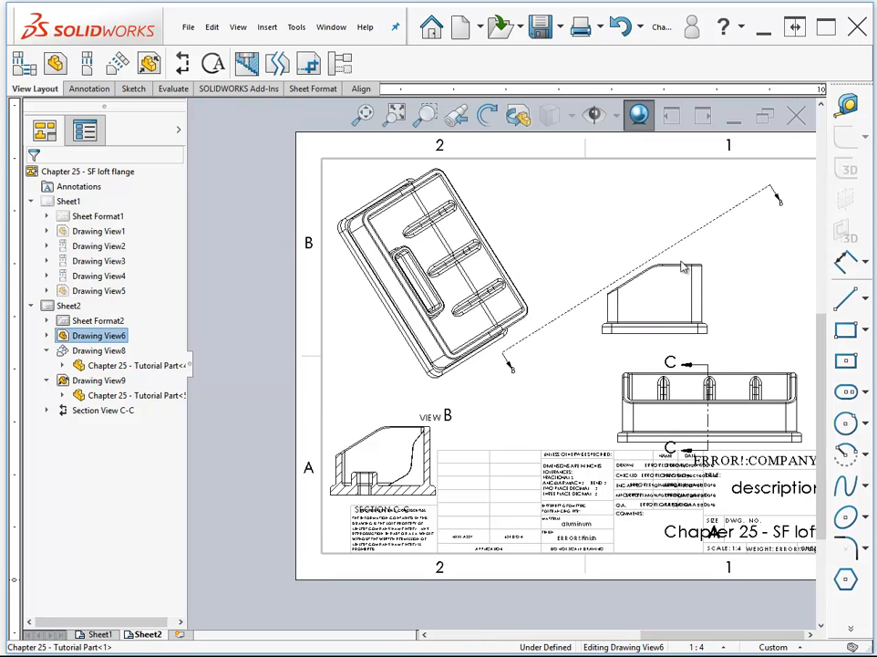
- Shorten the auxiliary view's arrow line B from both ends and move it close to the side view's sloped edge
left_click(507, 359)
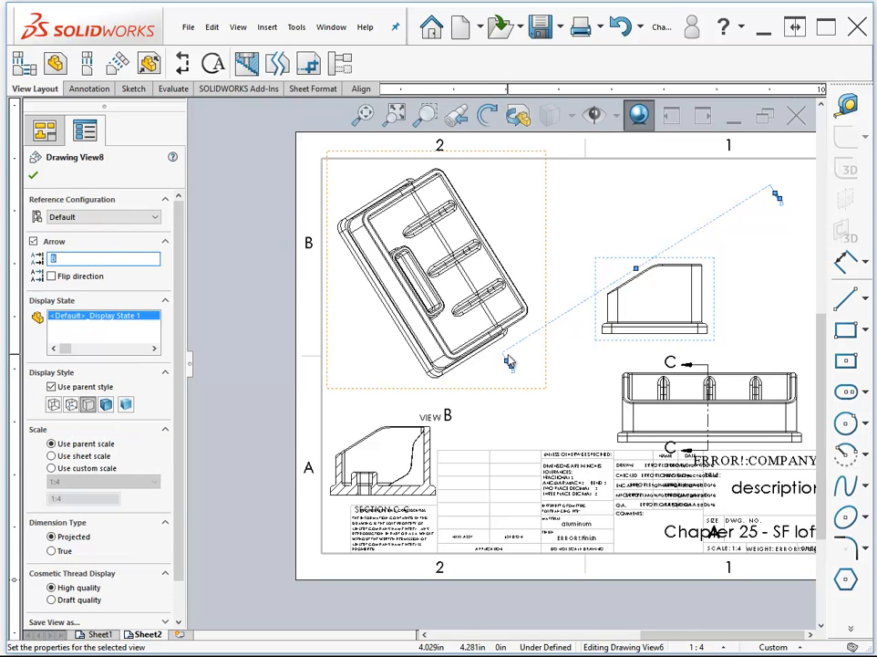
left_click_drag(507, 360, 568, 335)
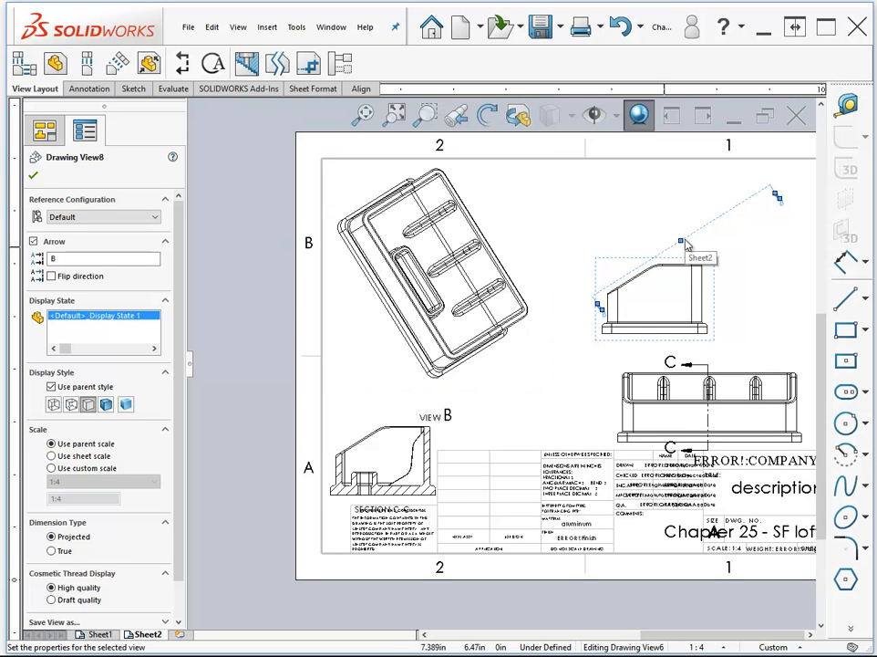
left_click_drag(684, 243, 661, 241)
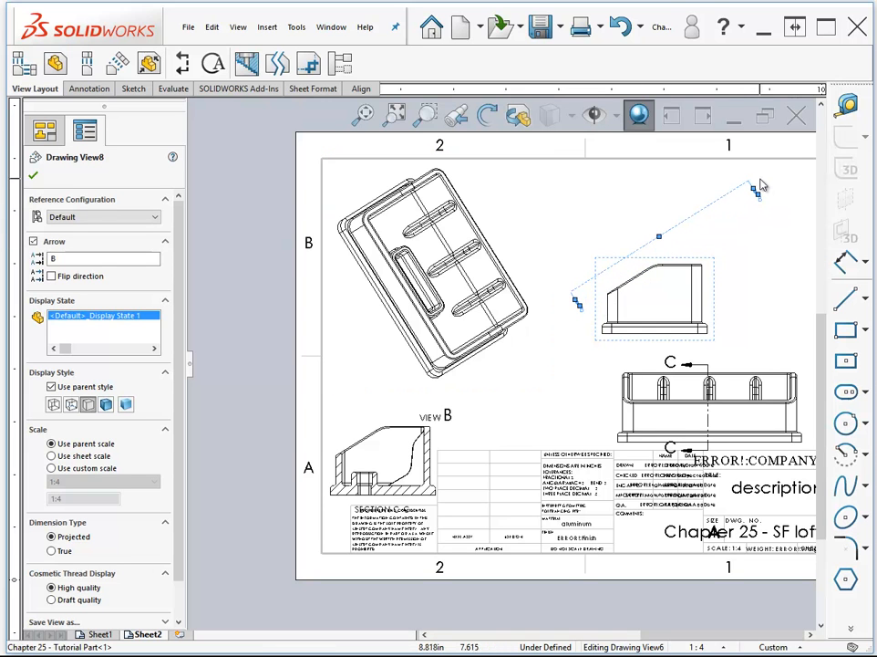
left_click_drag(725, 212, 676, 249)
left_click(738, 291)
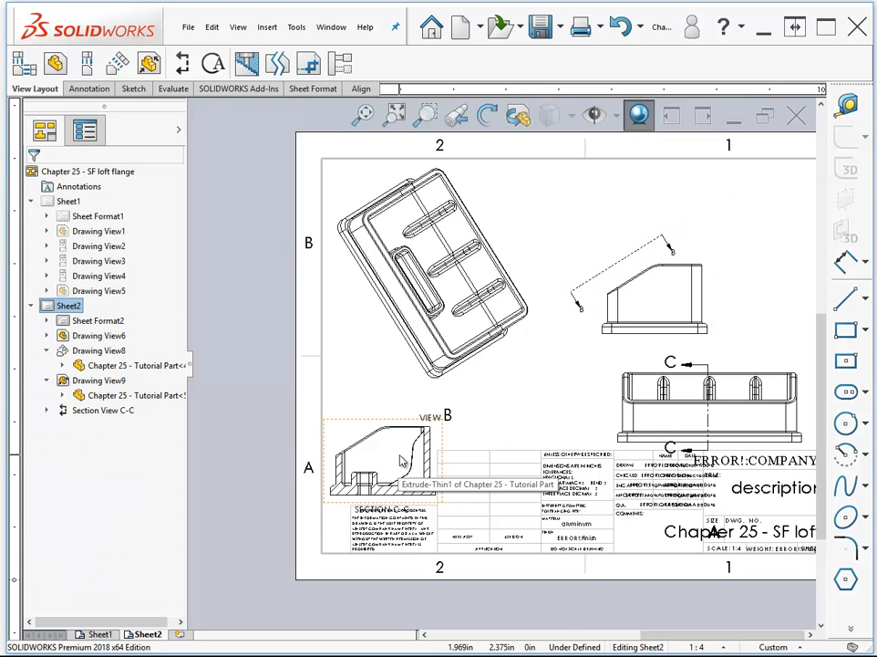
- Create a 1:2 detail view from a circle about 3.1 in in radius around the auxiliary view's lower-right corner, placing it beside the side view
left_click(213, 67)
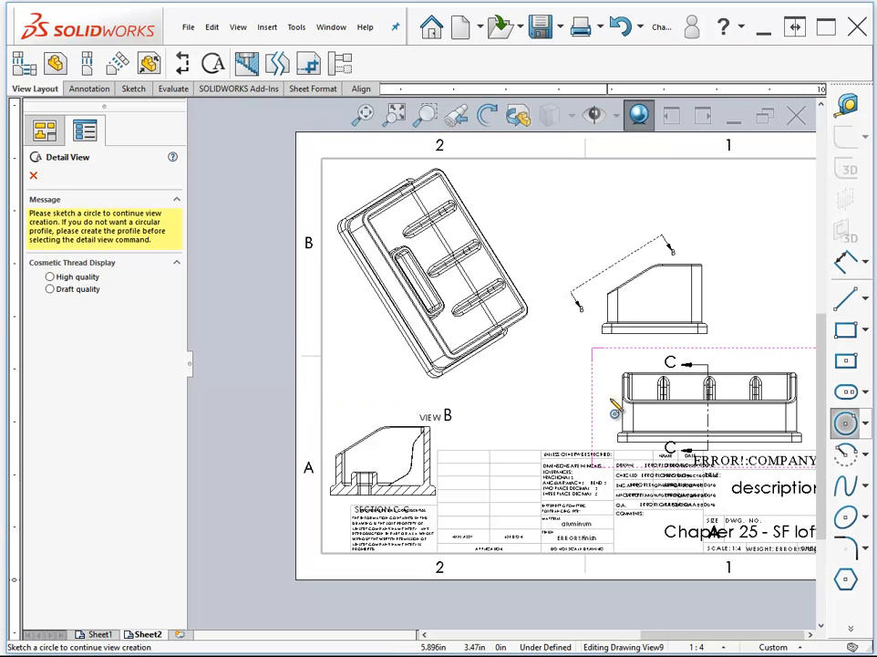
left_click(505, 307)
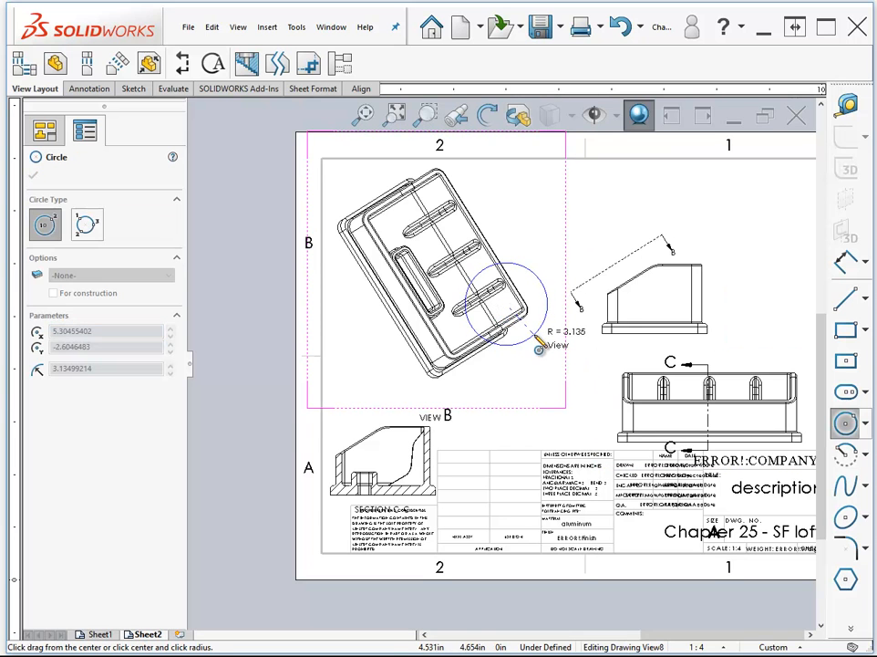
left_click(538, 347)
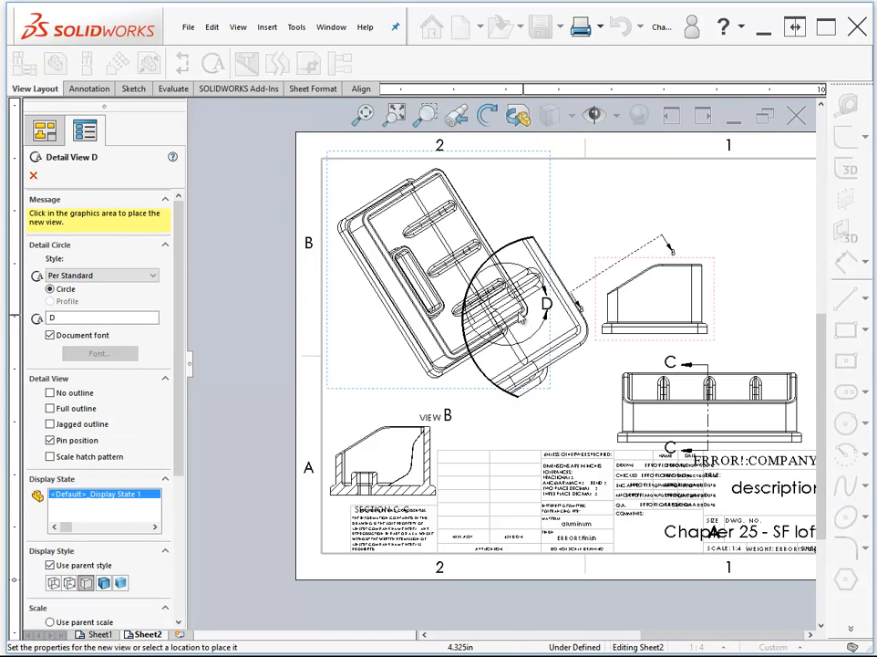
left_click_drag(183, 386, 177, 515)
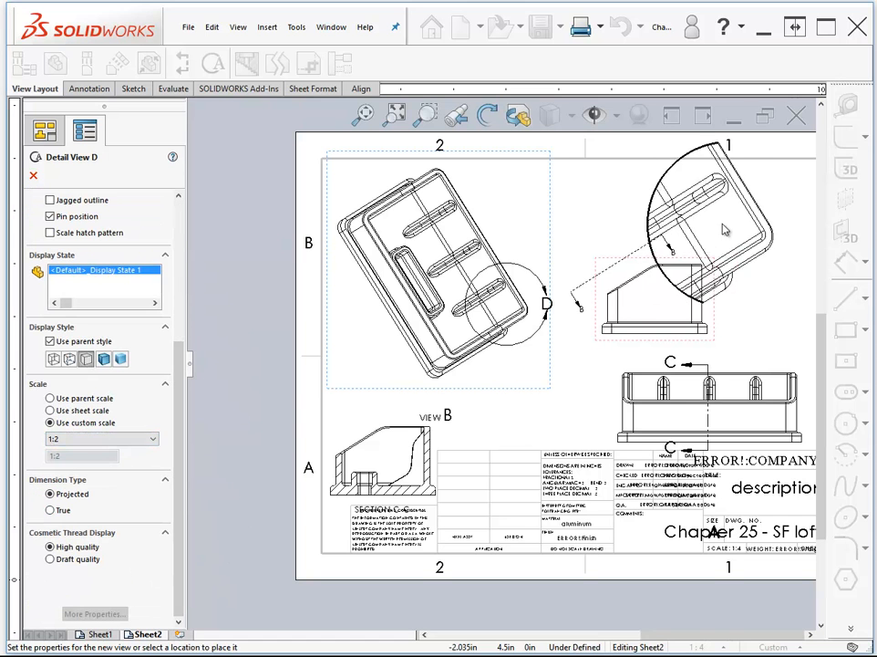
left_click(774, 251)
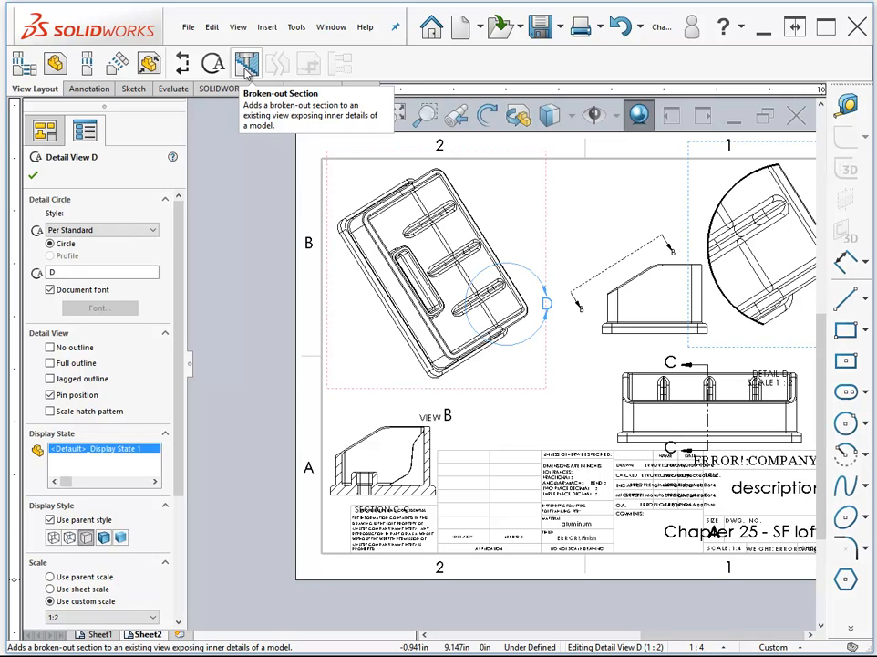
- Start a Broken-out Section and sketch a closed spline around the left part of the relative view, passing beyond the first rib
left_click(246, 73)
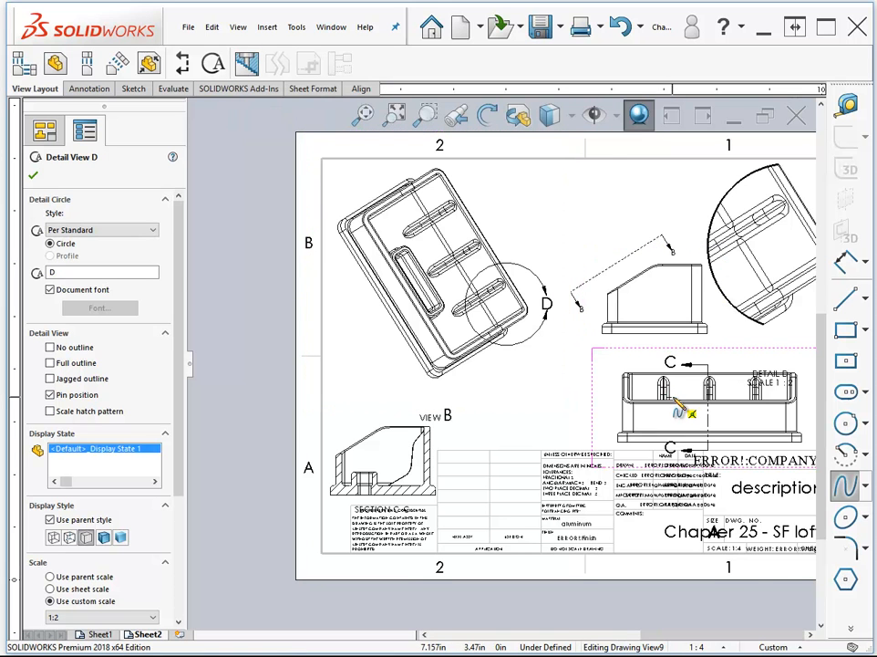
scroll(680, 417, "down", 3)
scroll(690, 420, "down", 3)
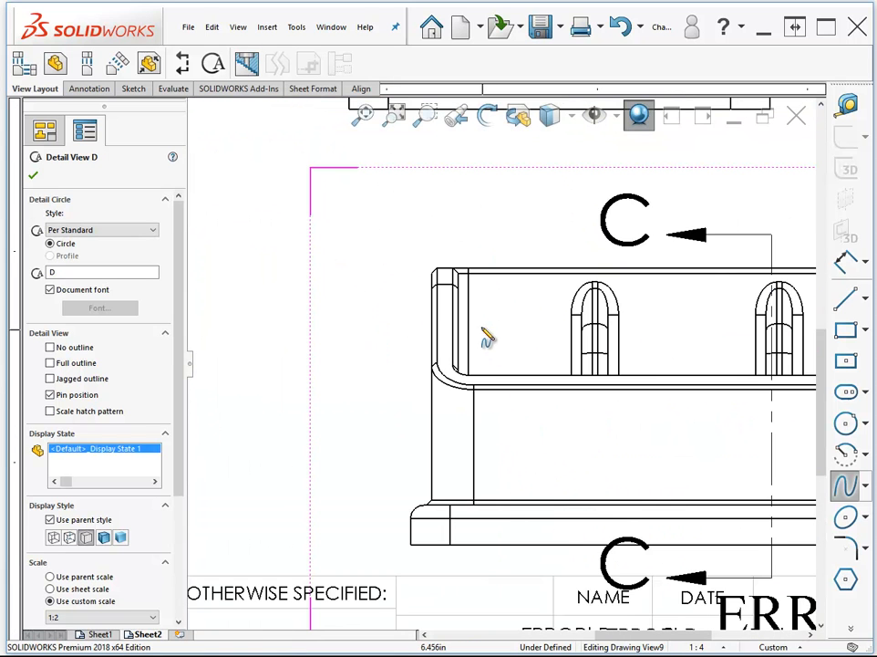
left_click(411, 310)
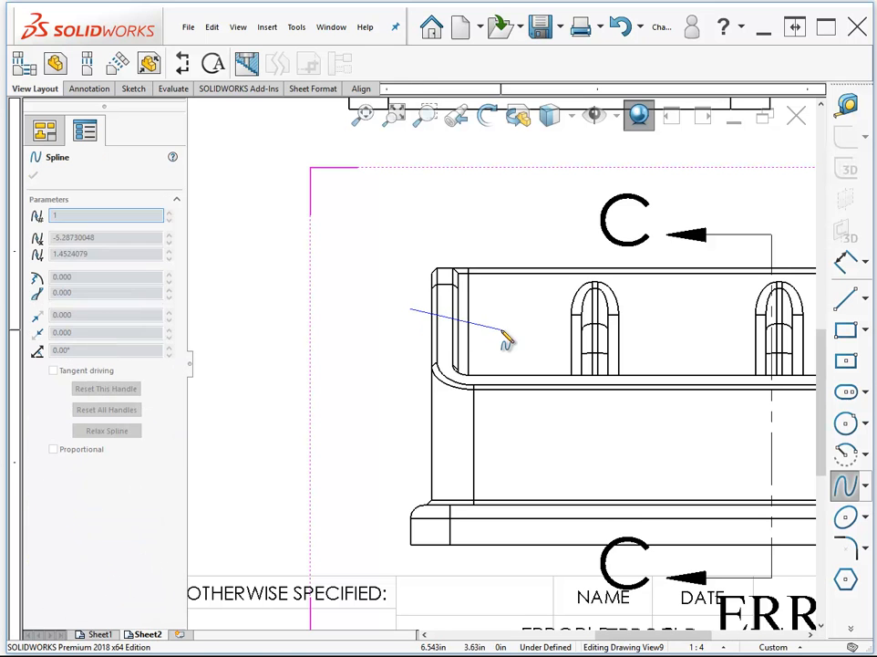
left_click(502, 331)
left_click(552, 318)
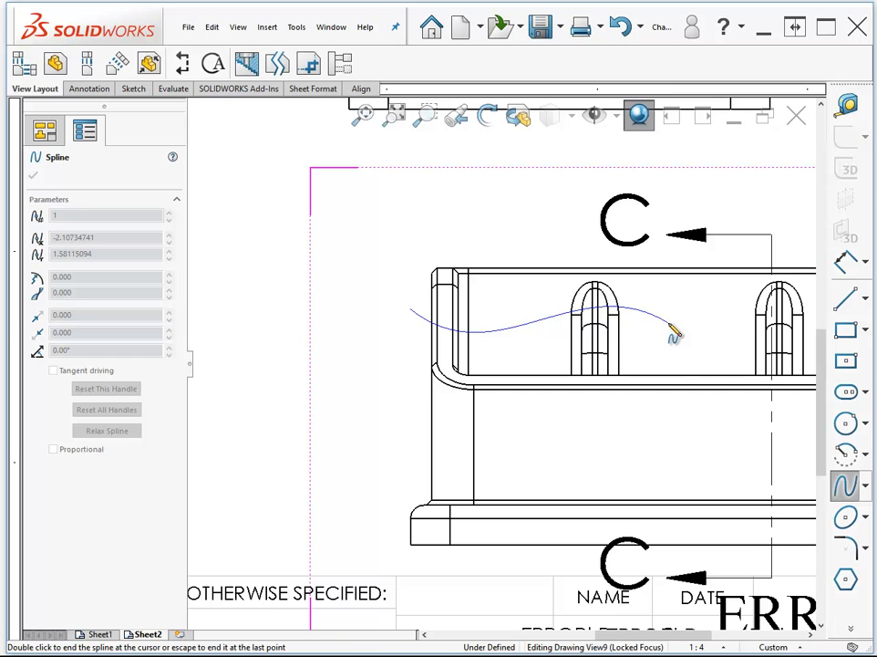
left_click(673, 333)
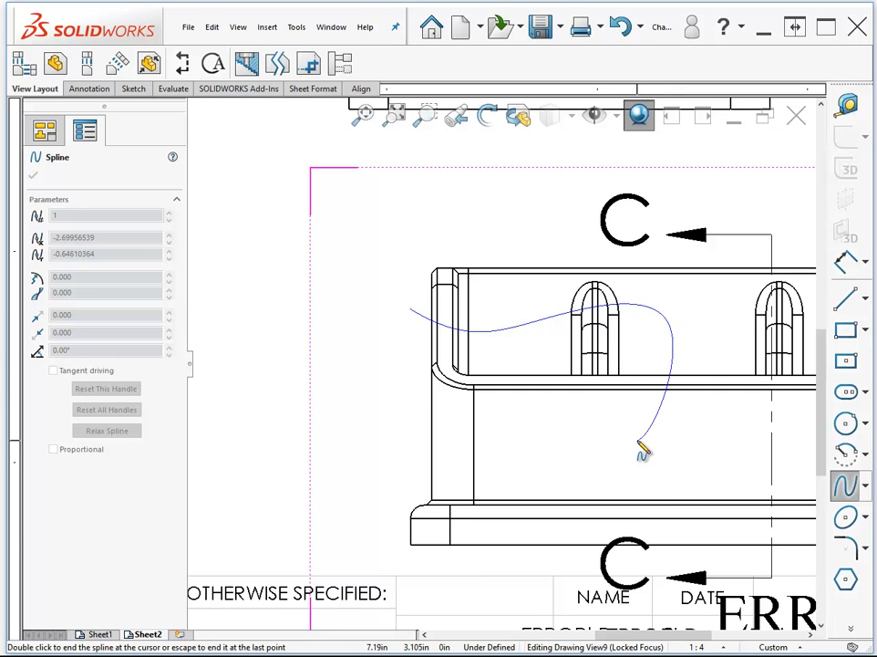
left_click(665, 493)
left_click(660, 551)
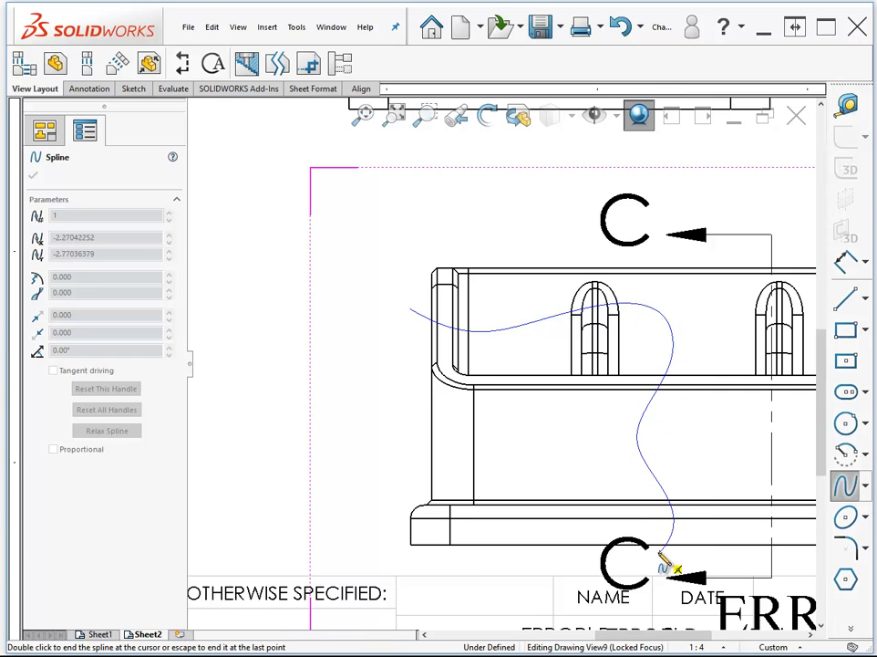
left_click(339, 563)
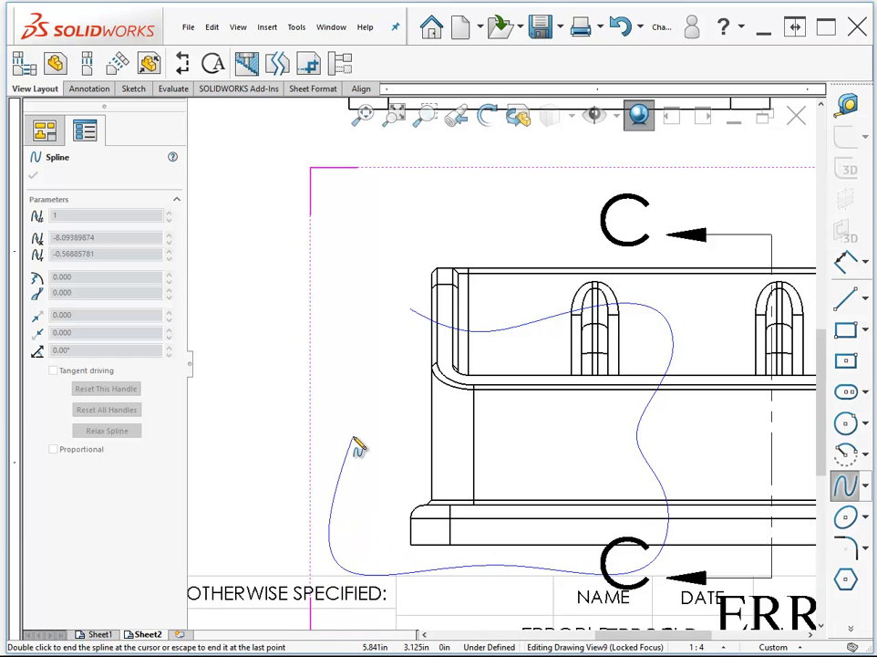
left_click(409, 312)
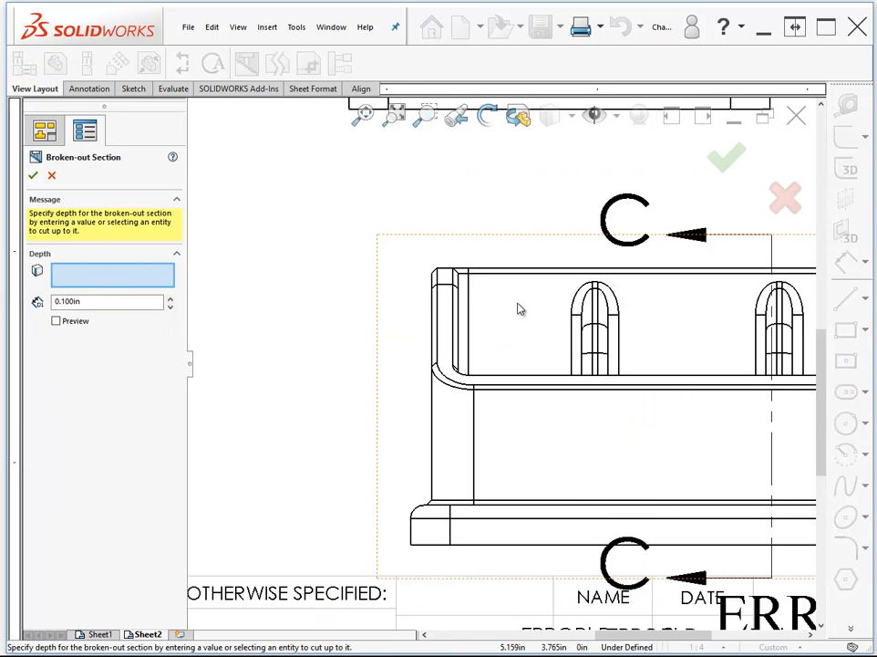
- Use the relative view's top edge as the broken-out section's depth reference and create the section
scroll(520, 309, "up", 5)
scroll(396, 319, "up", 3)
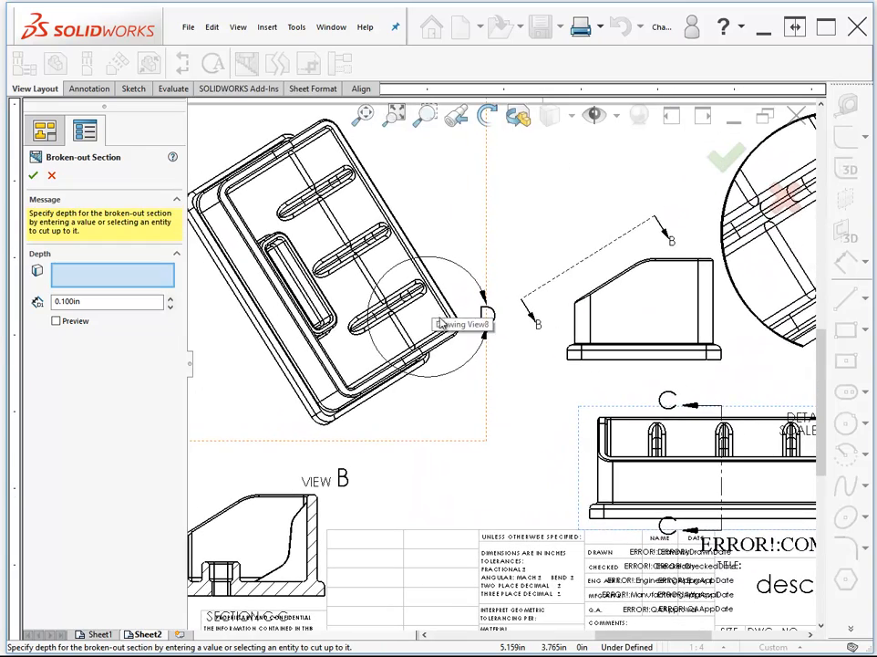
left_click(630, 424)
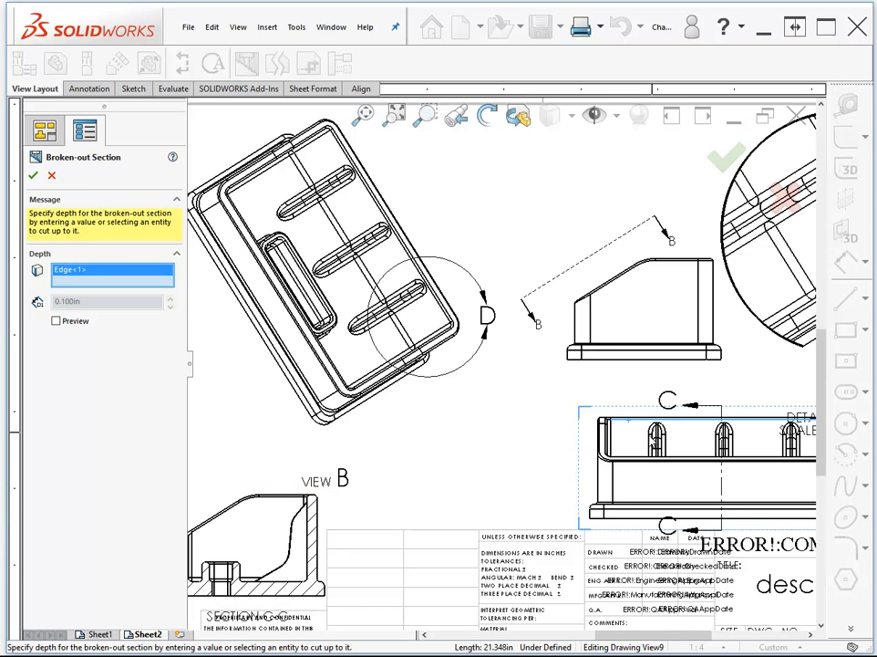
left_click(34, 176)
scroll(687, 468, "down", 4)
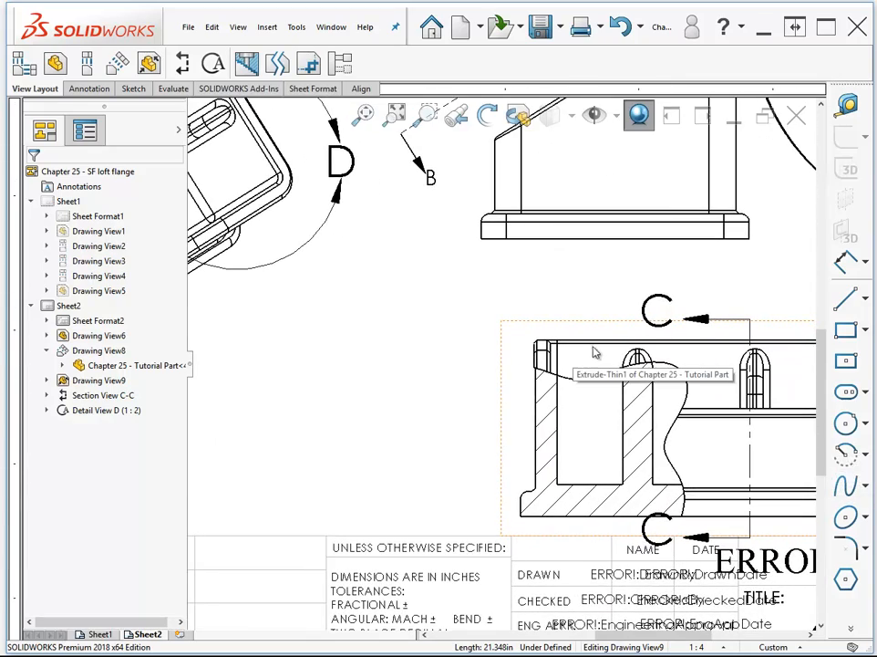
scroll(629, 447, "up", 4)
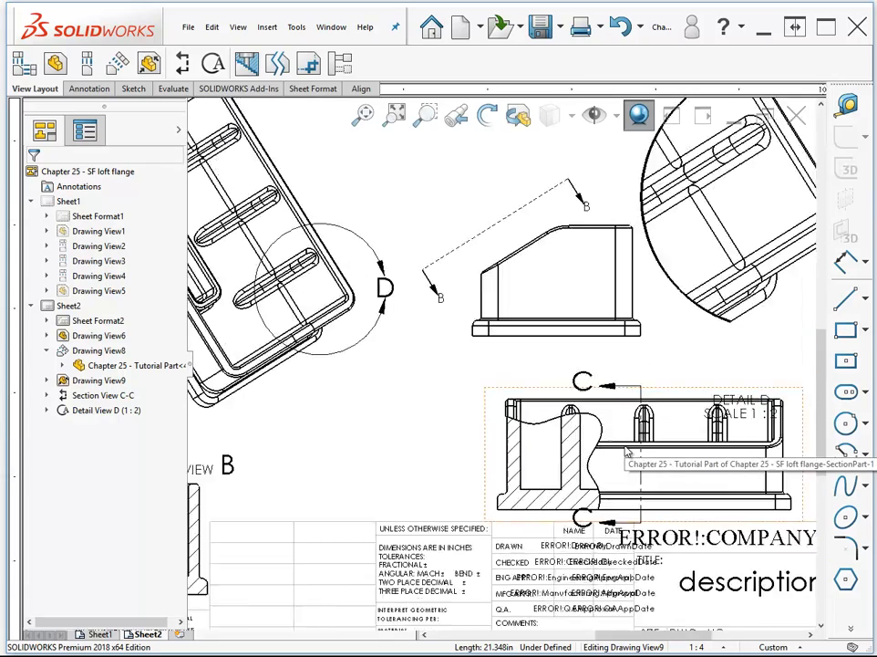
- Break the side view between two vertical zigzag break lines with a 0.5 in gap, trying the horizontal cut direction before accepting
scroll(394, 261, "down", 2)
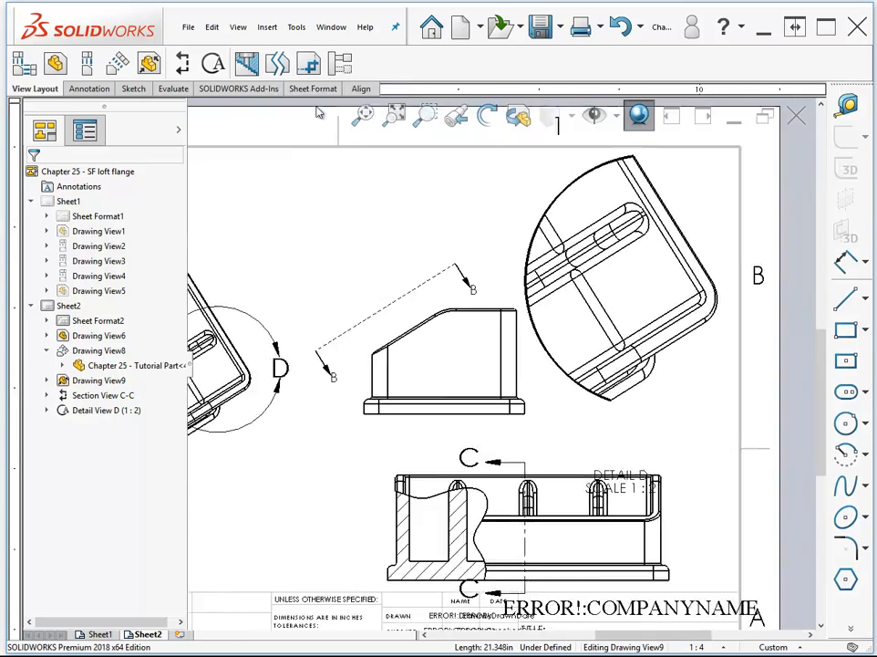
left_click(279, 64)
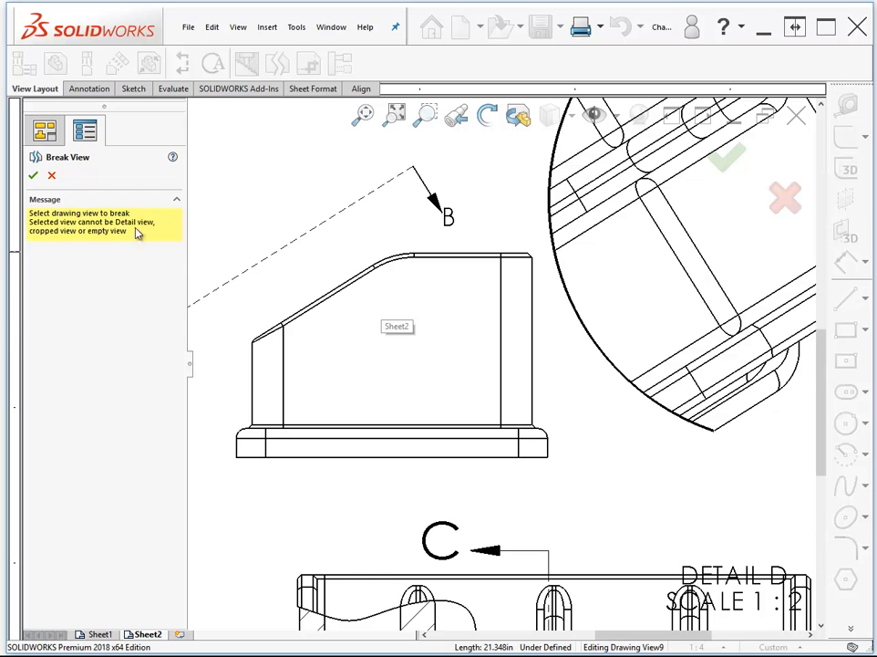
left_click(316, 297)
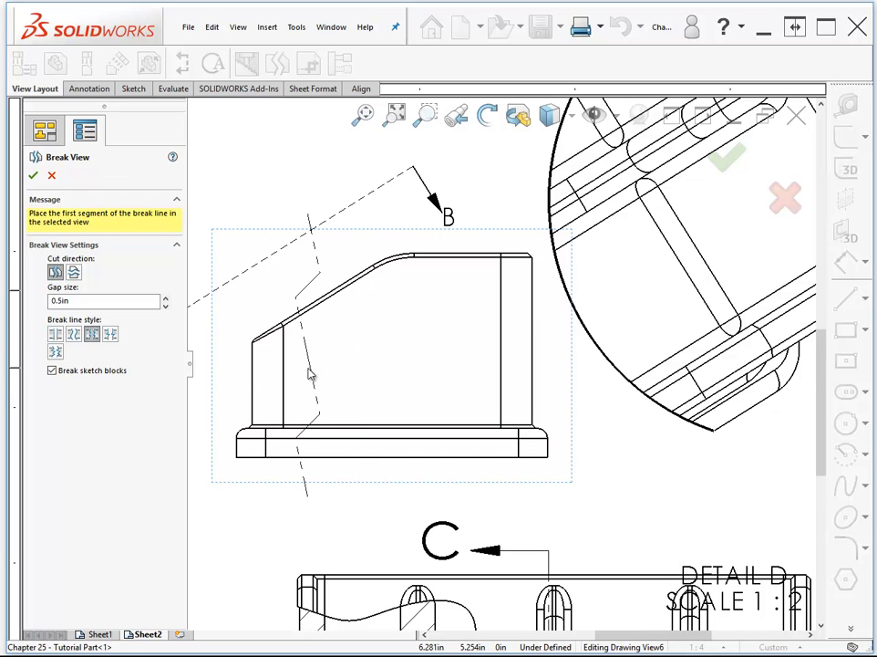
left_click(309, 374)
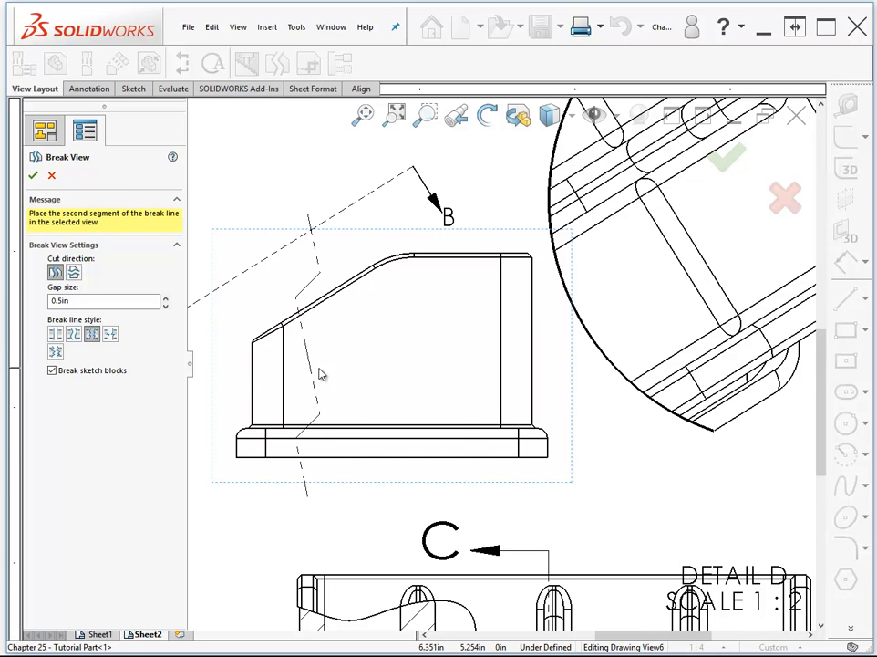
left_click(475, 381)
scroll(474, 381, "up", 5)
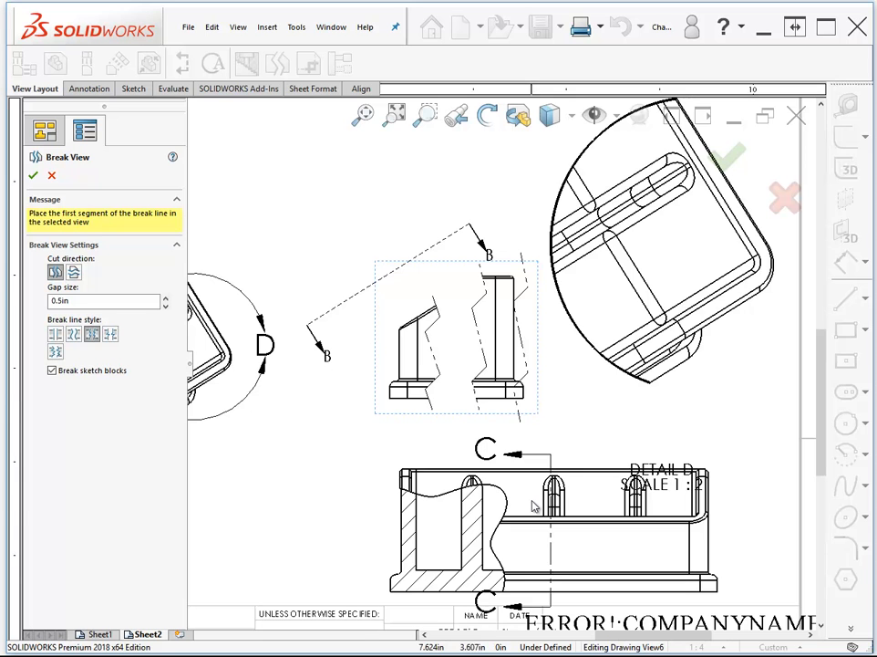
scroll(432, 321, "up", 3)
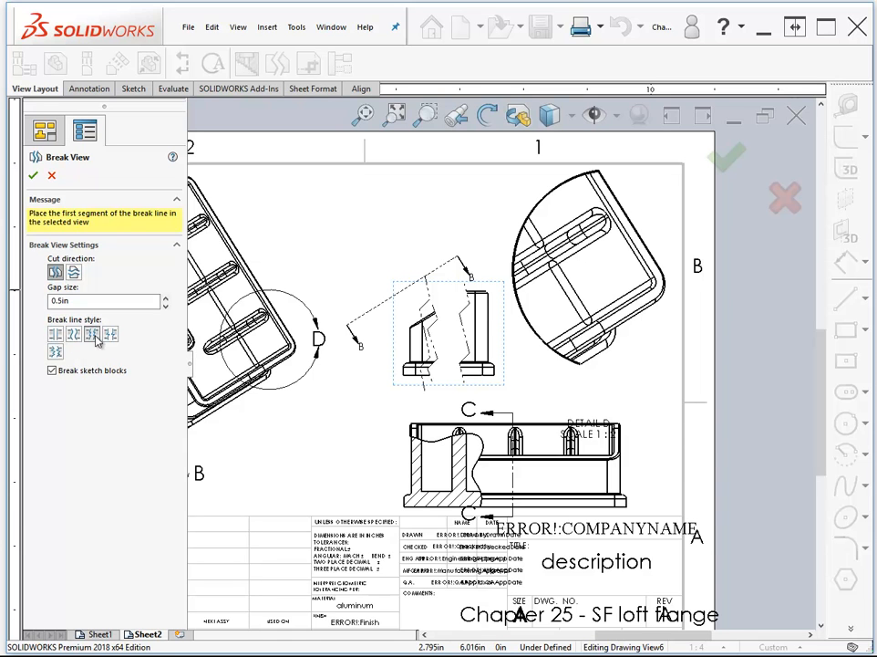
left_click(74, 273)
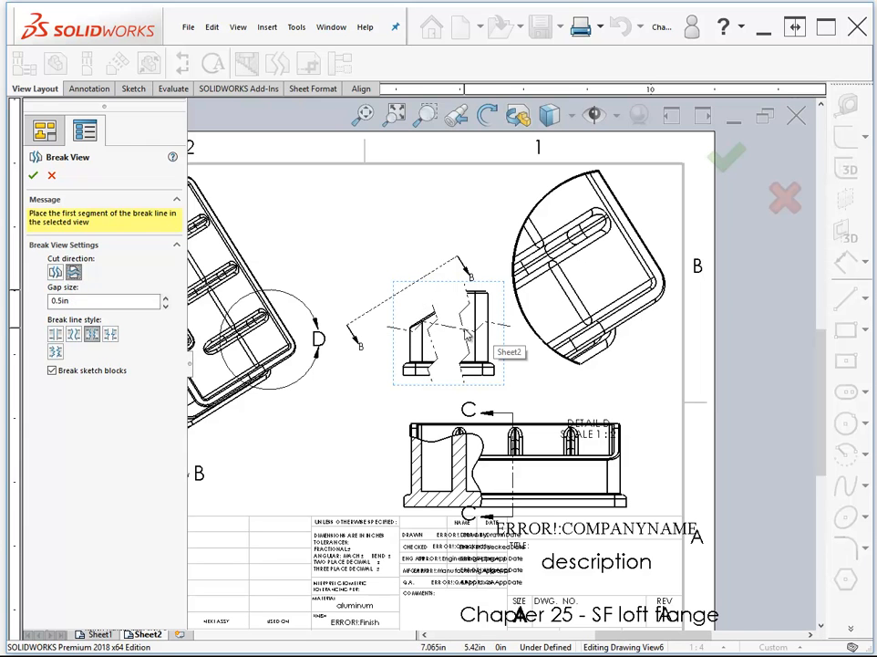
left_click(33, 175)
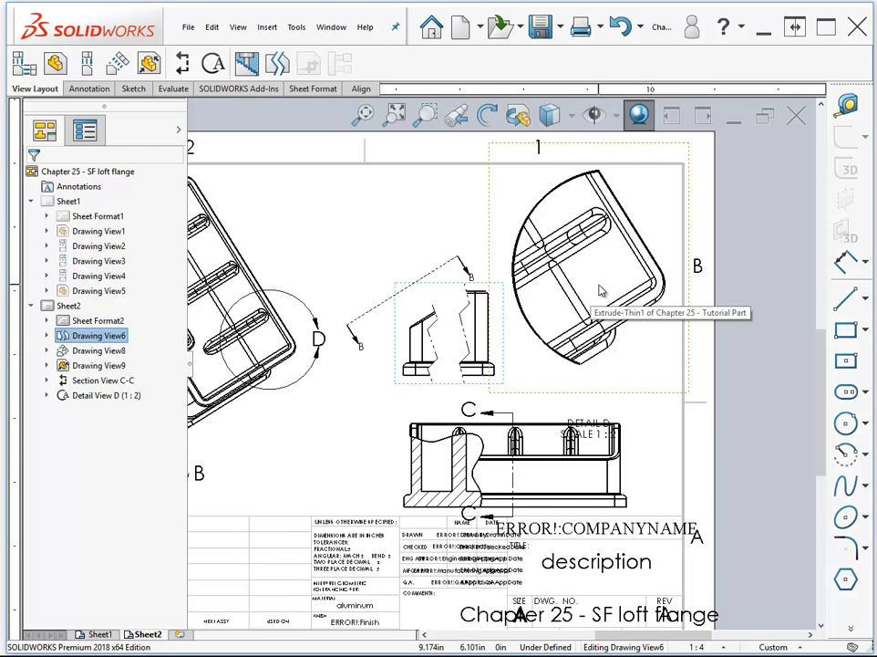
- Rebuild the drawing with Section C-C in view
scroll(600, 291, "left", 3)
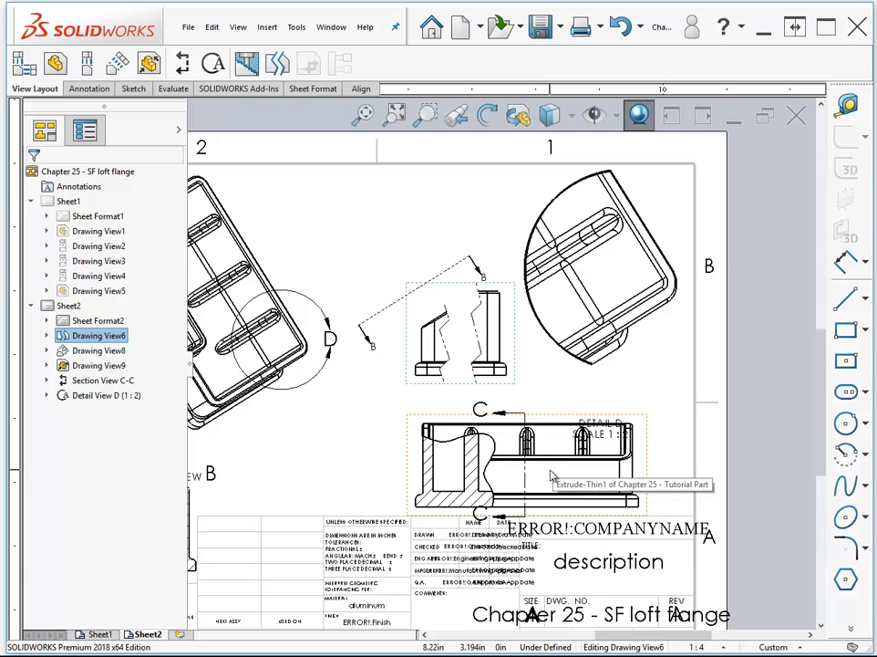
scroll(533, 476, "down", 6)
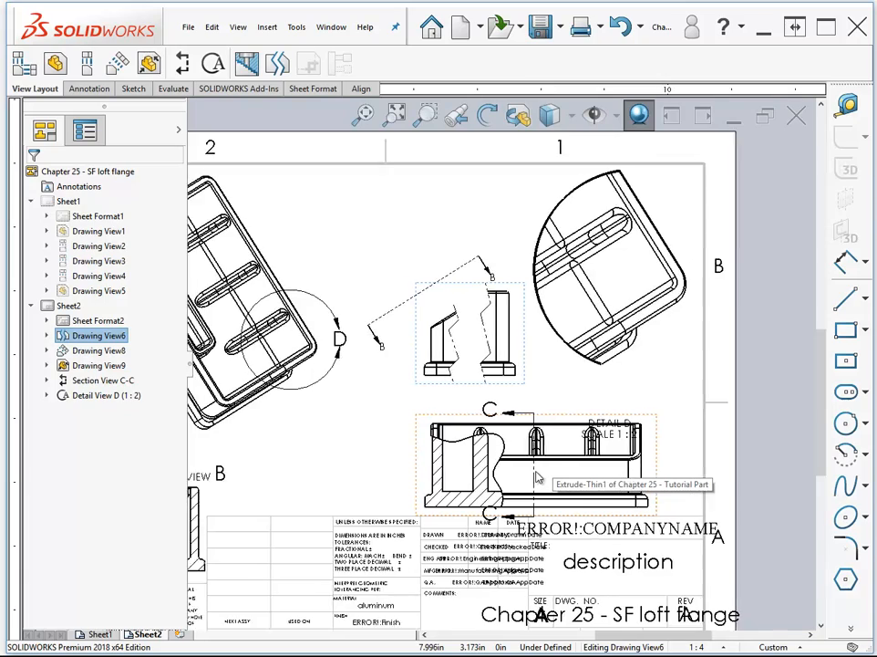
scroll(511, 476, "down", 2)
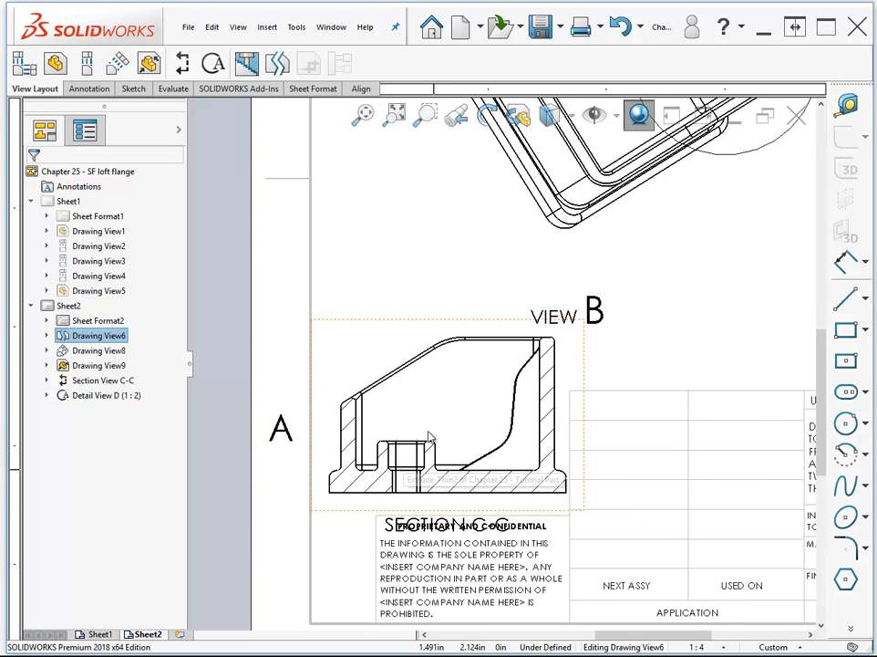
key("ctrl+q")
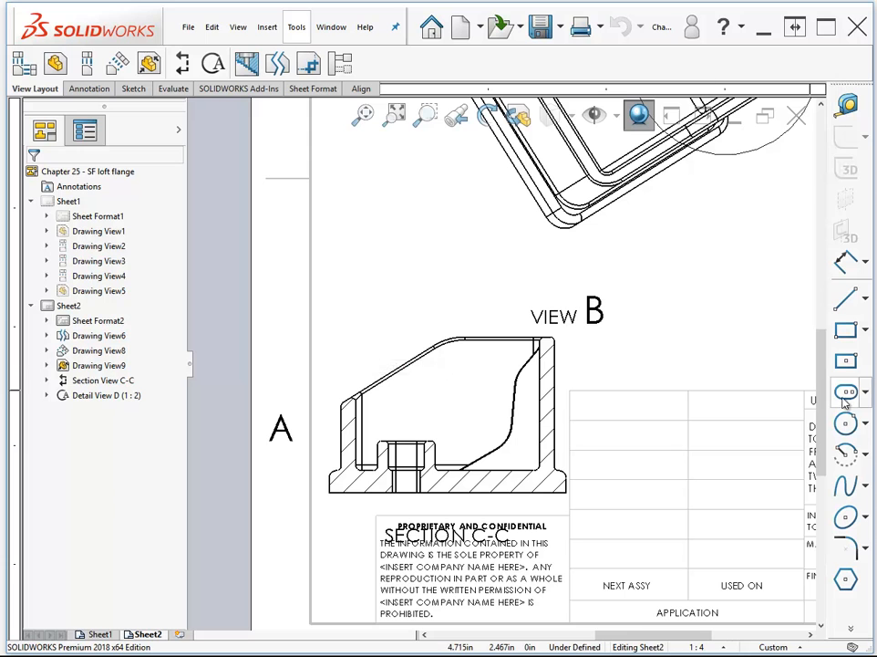
- Sketch a circle about 1.98 in in radius centered on the boss hole in Section C-C and crop the view to it
left_click(847, 424)
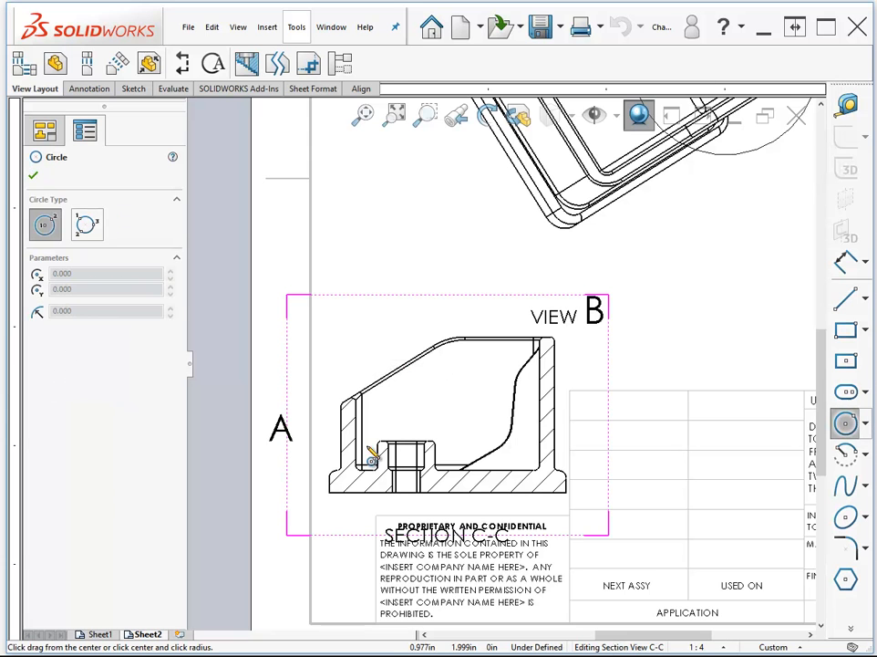
left_click(407, 456)
left_click(426, 519)
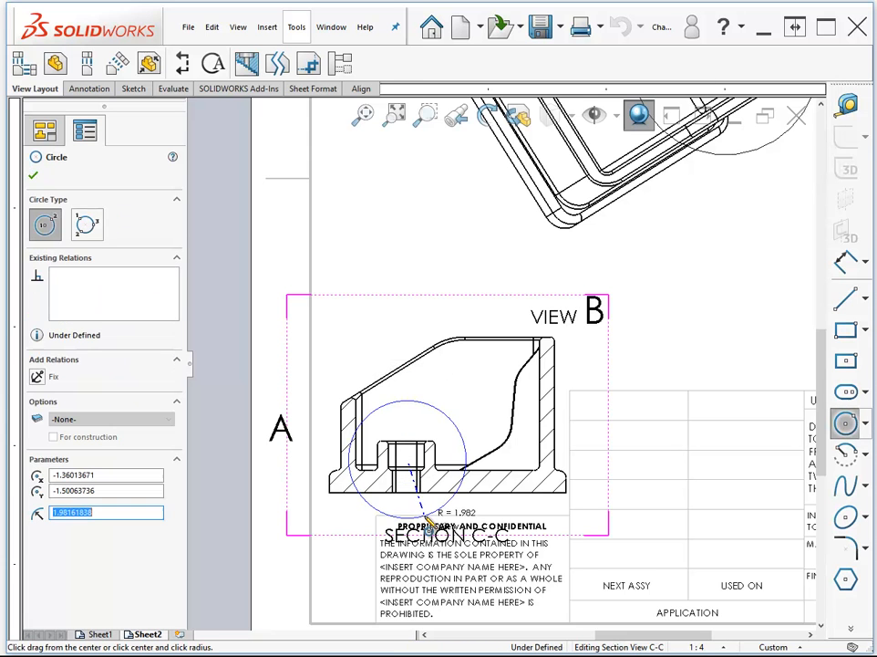
left_click(310, 66)
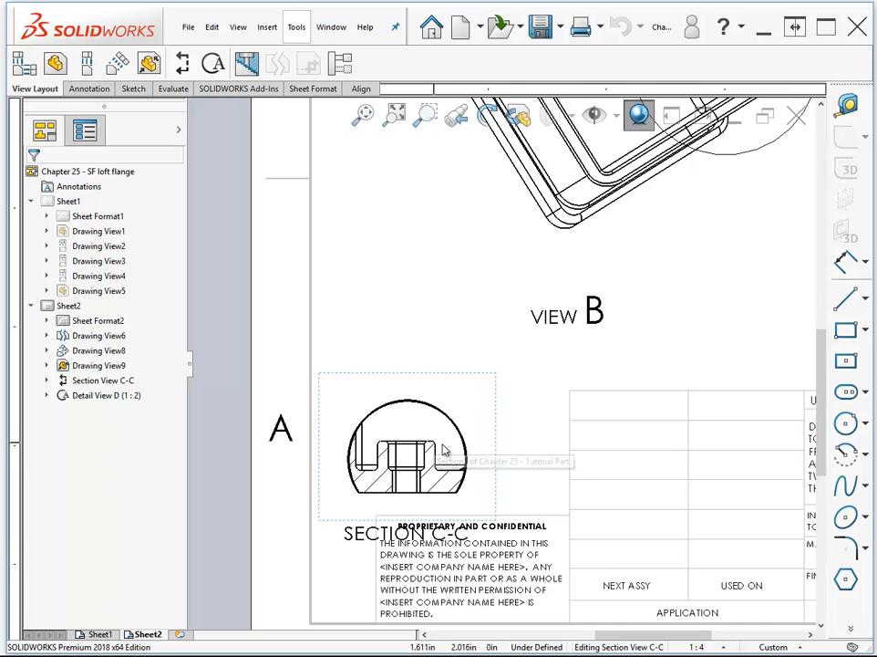
scroll(443, 446, "down", 1)
scroll(445, 451, "down", 1)
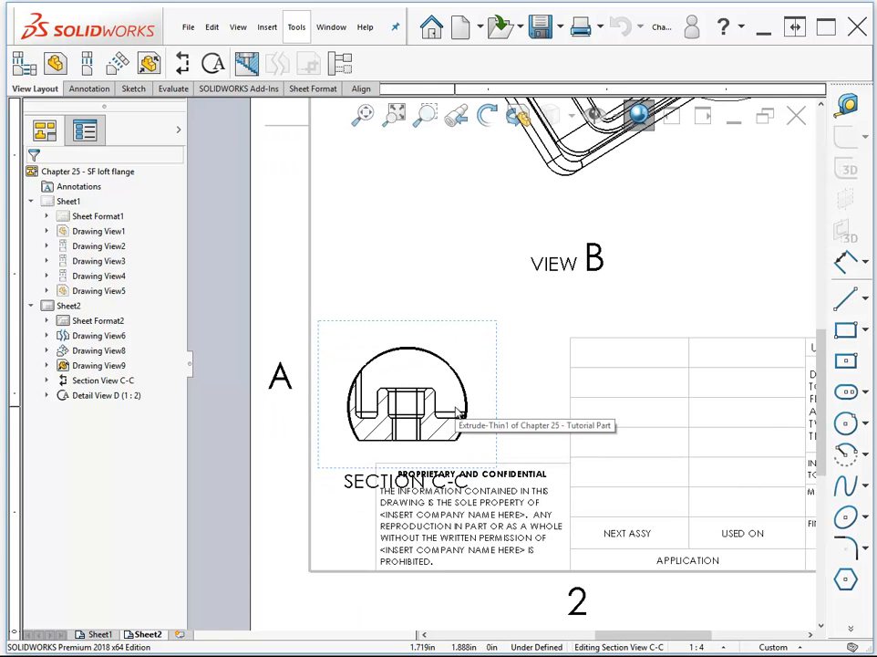